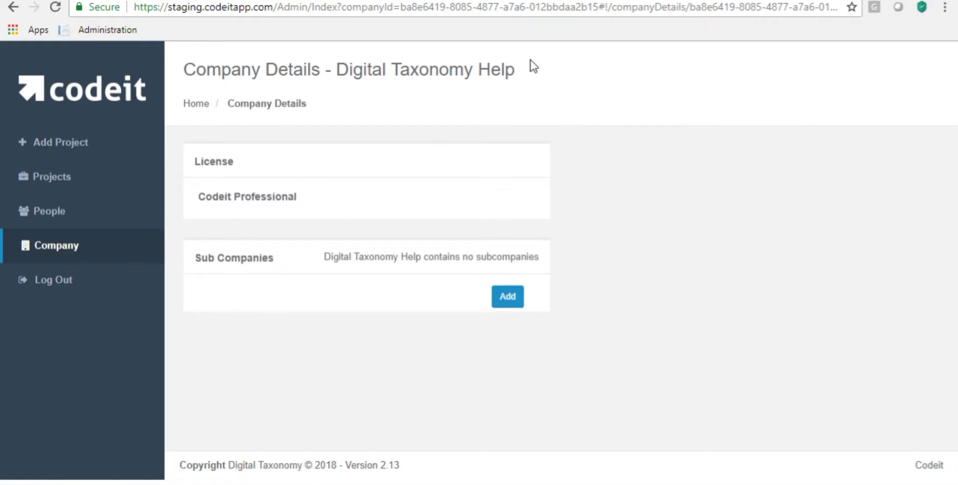
- Add a subcompany named DTL - US under Digital Taxonomy Help
{"action": "left_click_drag", "start_coordinate": [516, 70], "coordinate": [334, 68]}
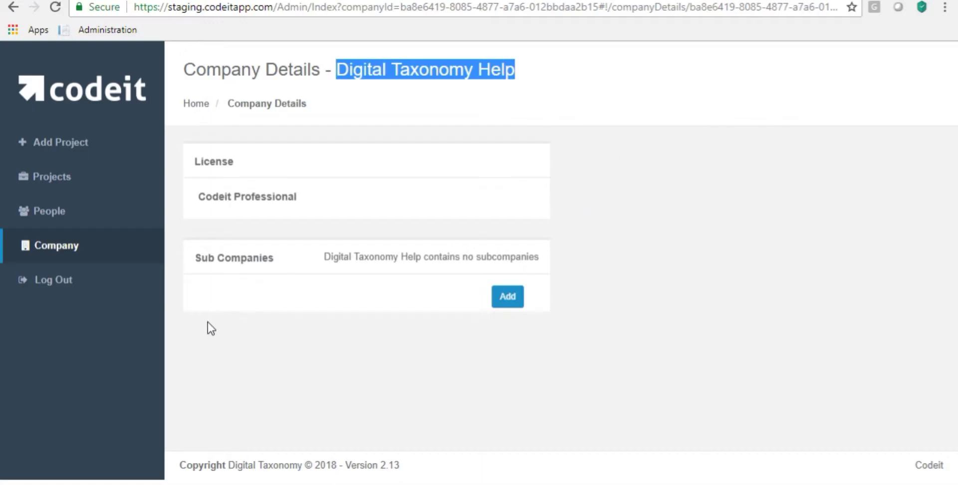
{"action": "left_click", "coordinate": [501, 300]}
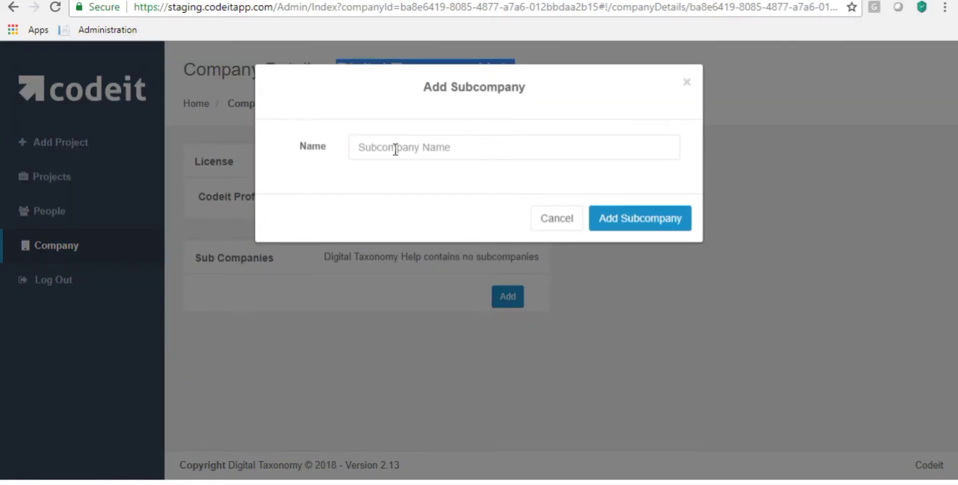
{"action": "left_click", "coordinate": [396, 148]}
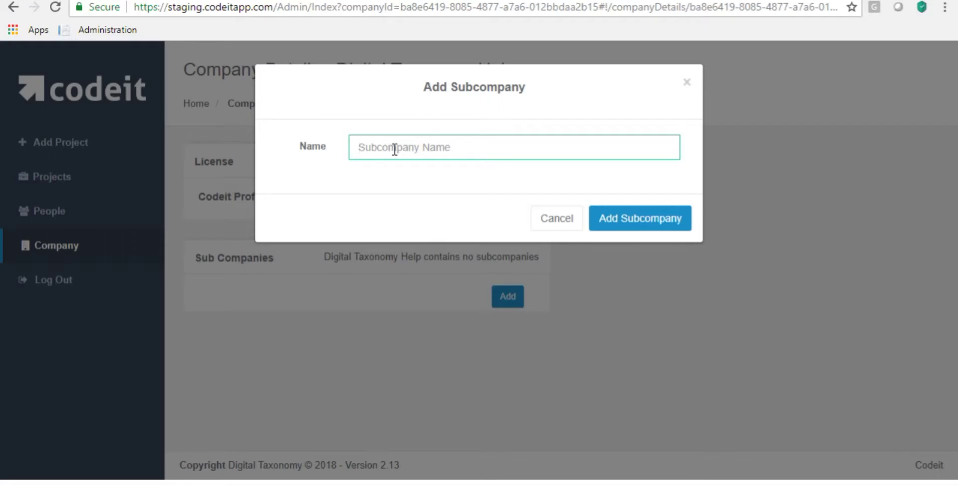
{"action": "type", "text": "DTL - US"}
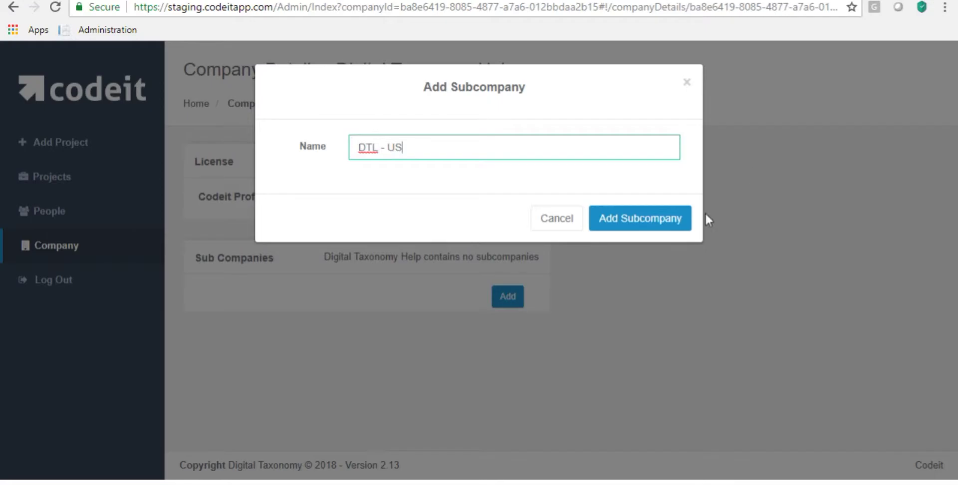
{"action": "left_click", "coordinate": [643, 220]}
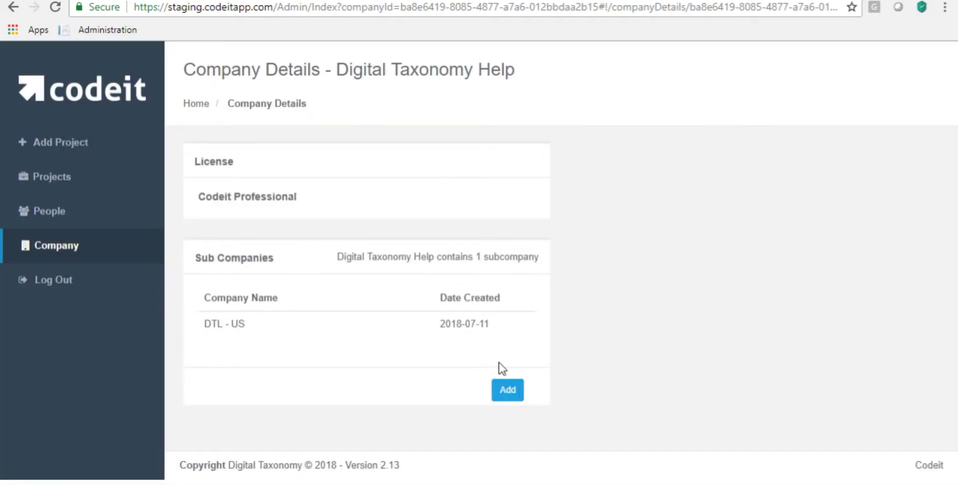
- Add a second subcompany named DTL - Europe
{"action": "left_click", "coordinate": [507, 388]}
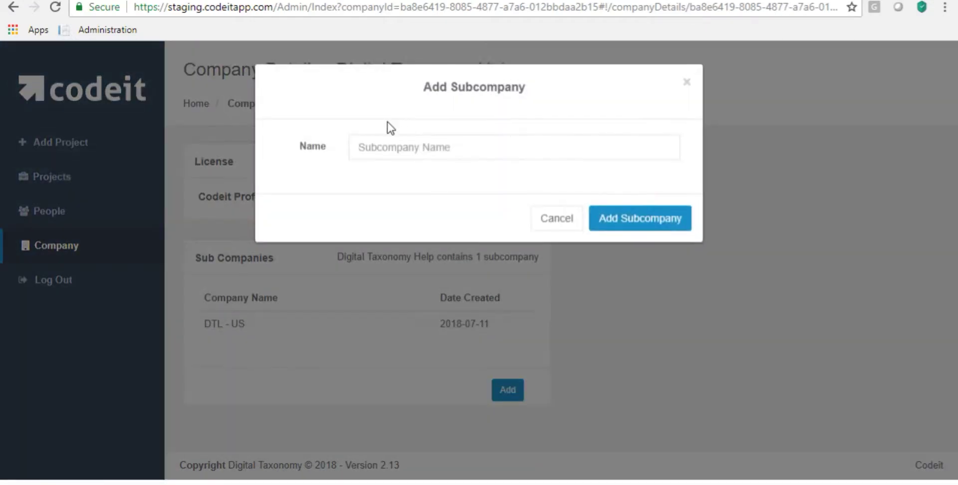
{"action": "left_click", "coordinate": [375, 147]}
{"action": "type", "text": "DTL - Europe"}
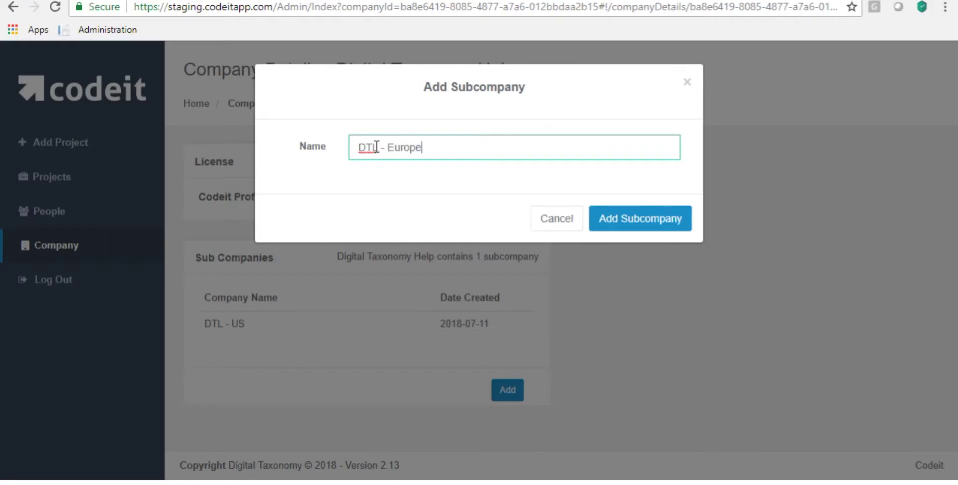
{"action": "left_click", "coordinate": [621, 220]}
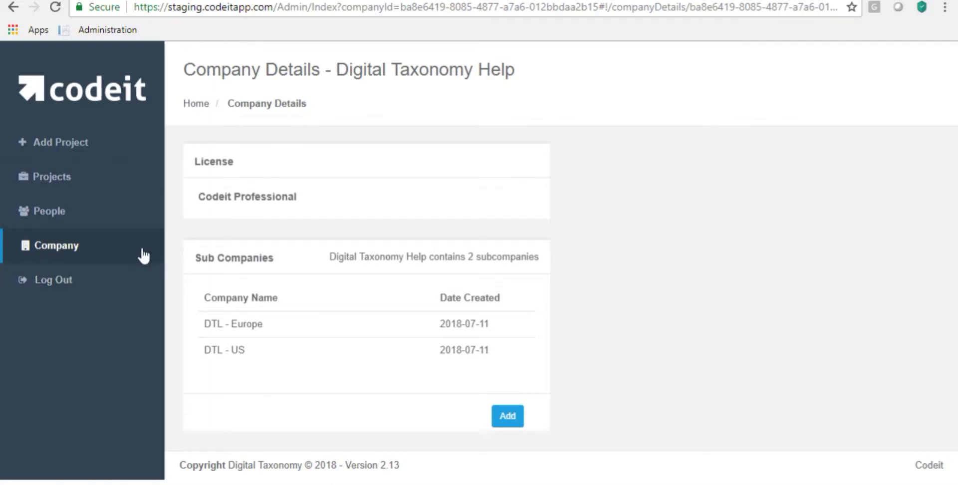
- Go to People and switch the company selector to DTL - US
{"action": "left_click", "coordinate": [54, 213]}
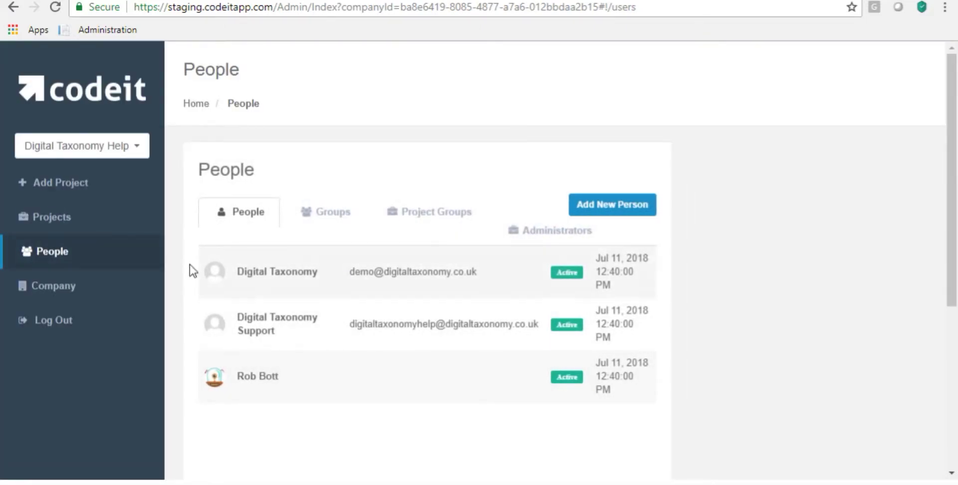
{"action": "left_click", "coordinate": [137, 150]}
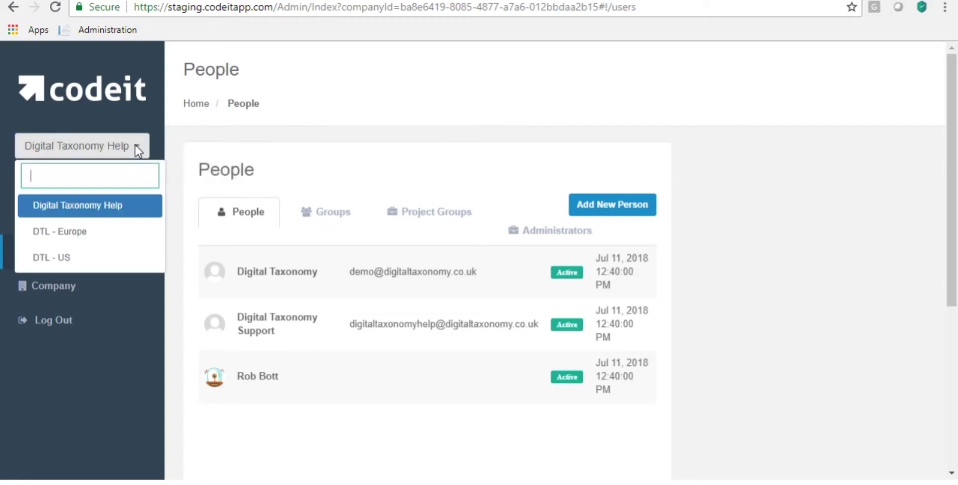
{"action": "left_click", "coordinate": [145, 115]}
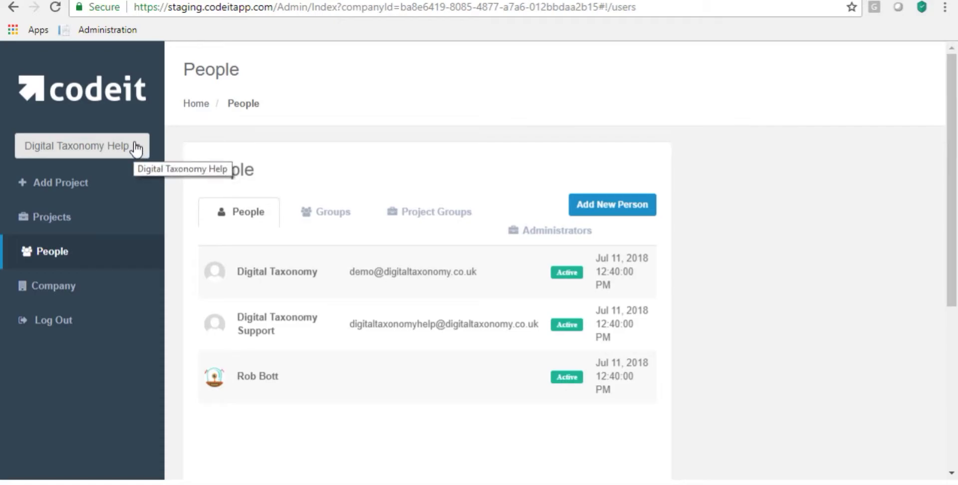
{"action": "left_click", "coordinate": [136, 148]}
{"action": "left_click", "coordinate": [89, 208]}
{"action": "left_click", "coordinate": [134, 144]}
{"action": "left_click", "coordinate": [72, 262]}
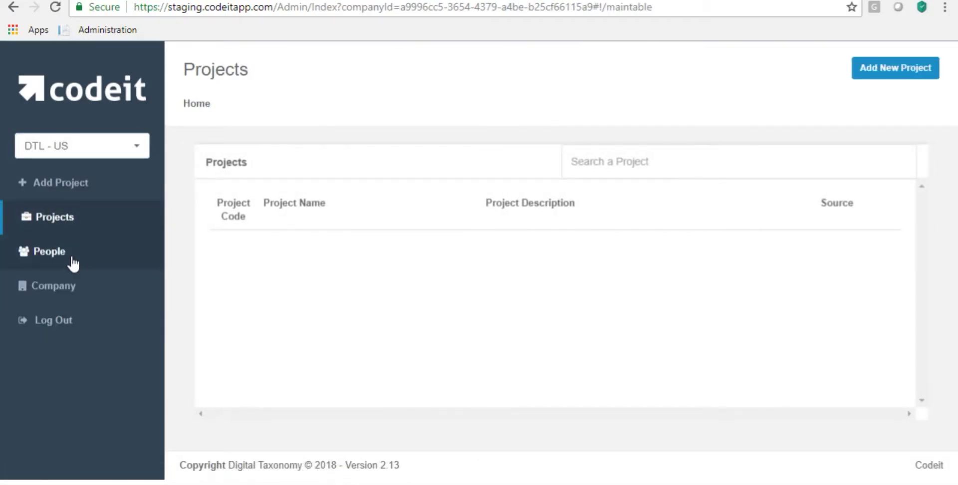
- Switch to DTL - Europe, then back to Digital Taxonomy Help
{"action": "left_click", "coordinate": [133, 143]}
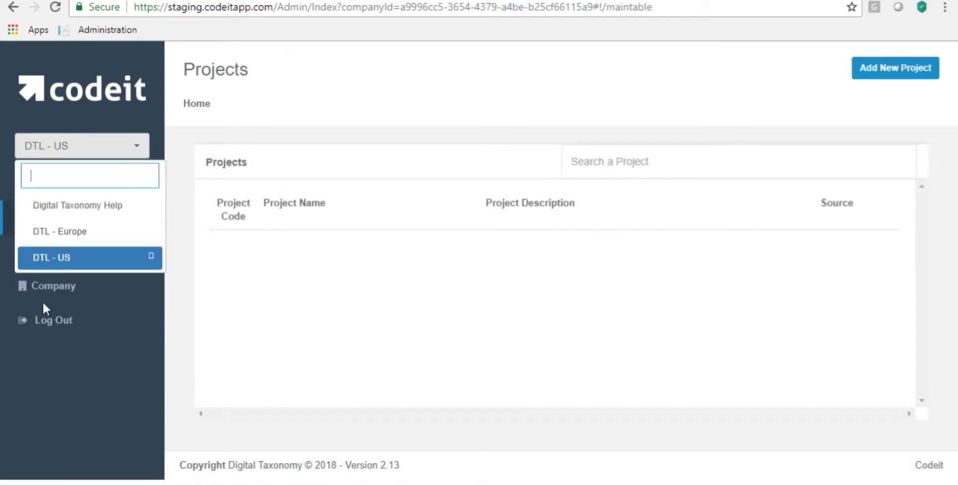
{"action": "left_click", "coordinate": [90, 232]}
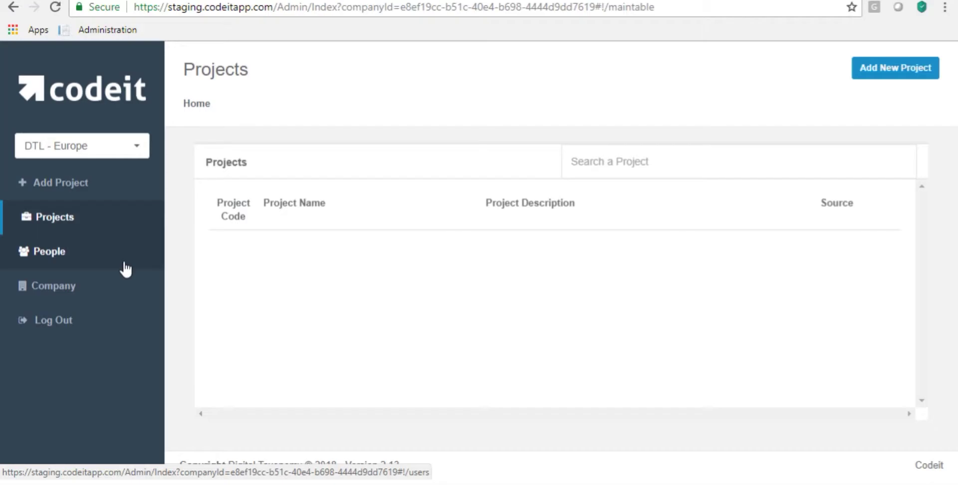
{"action": "left_click", "coordinate": [125, 145]}
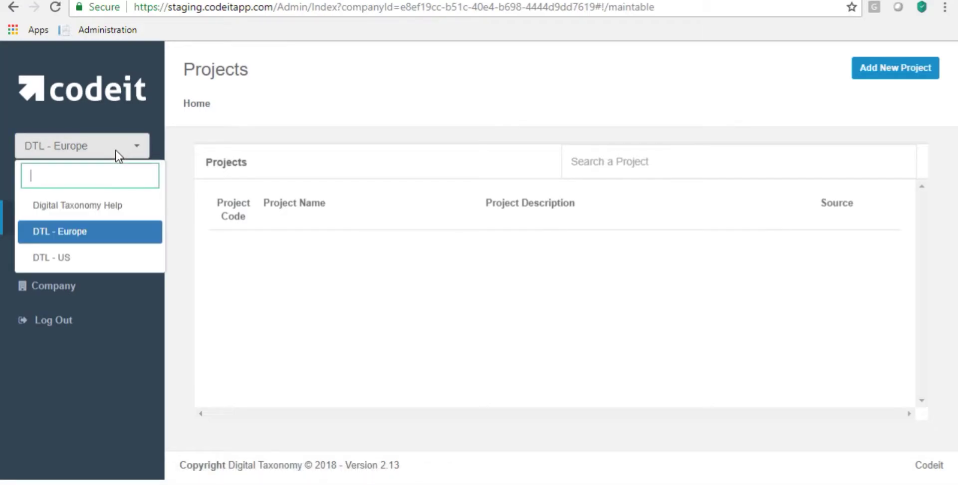
{"action": "left_click", "coordinate": [73, 206]}
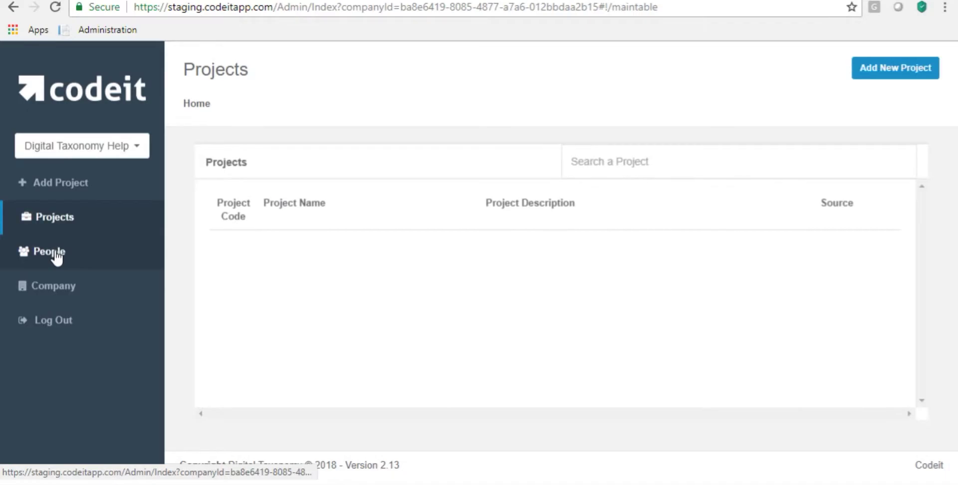
- Open People and switch to DTL - US to view its members
{"action": "left_click", "coordinate": [144, 263]}
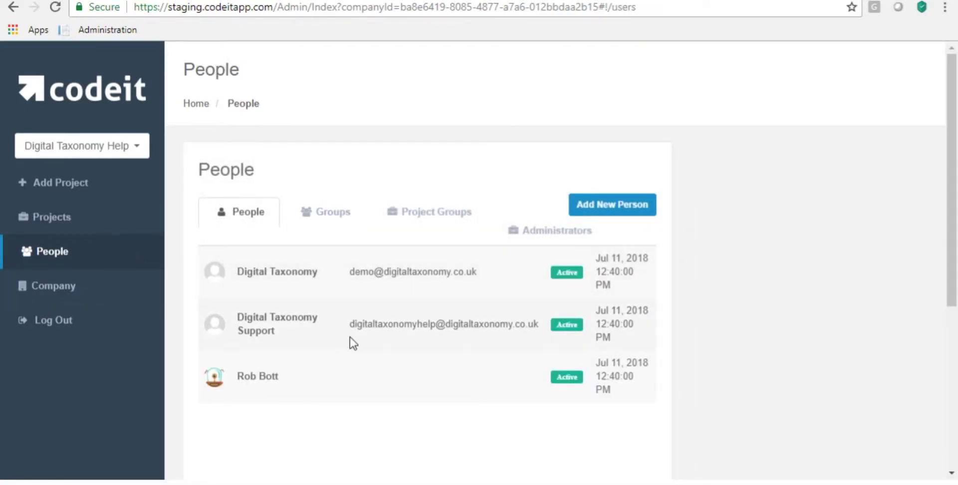
{"action": "left_click_drag", "start_coordinate": [486, 271], "coordinate": [355, 287]}
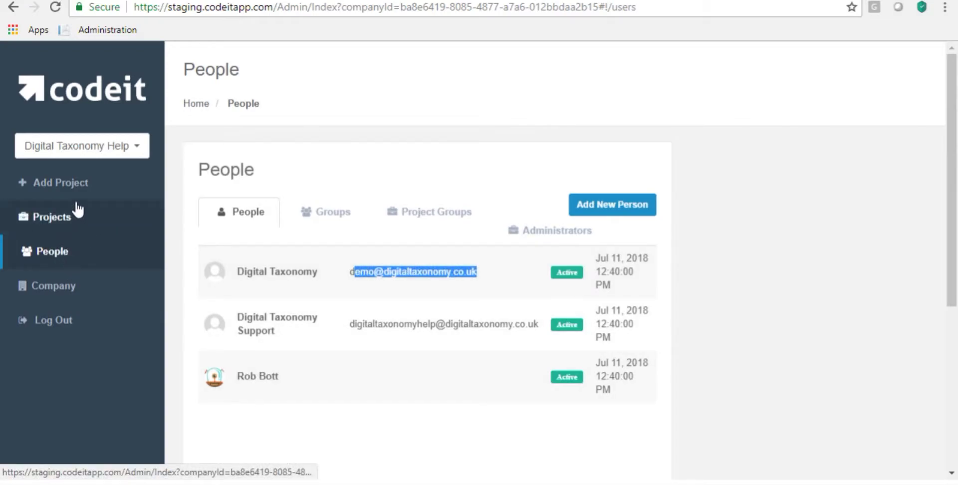
{"action": "left_click", "coordinate": [95, 146]}
{"action": "left_click", "coordinate": [76, 252]}
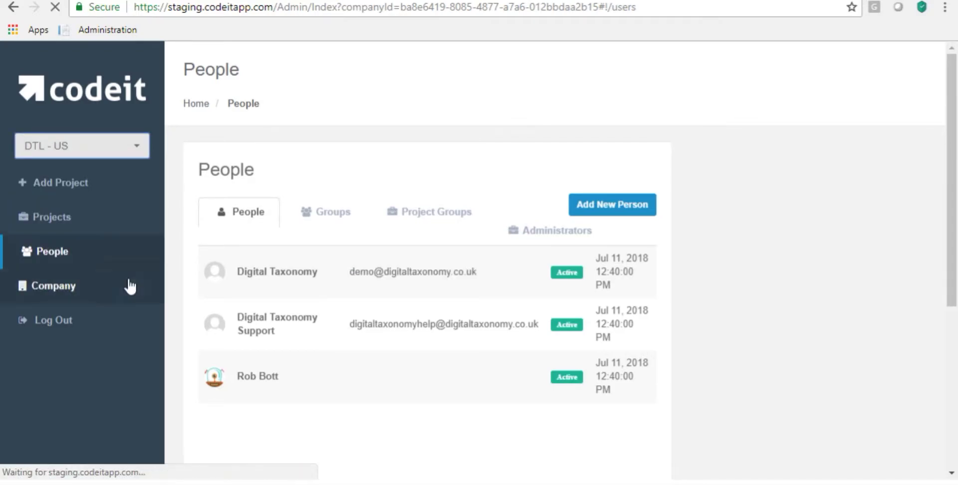
{"action": "left_click", "coordinate": [49, 251]}
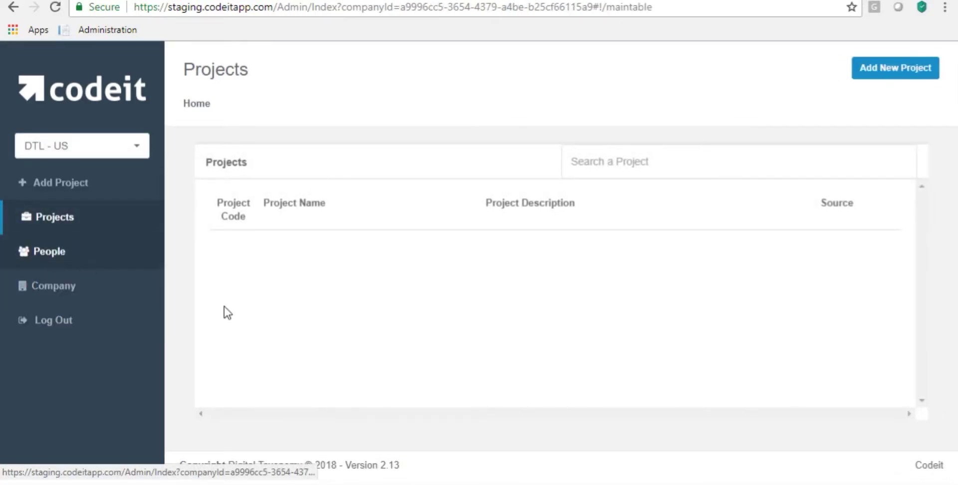
{"action": "left_click_drag", "start_coordinate": [338, 264], "coordinate": [474, 265]}
{"action": "key", "text": "ctrl+c"}
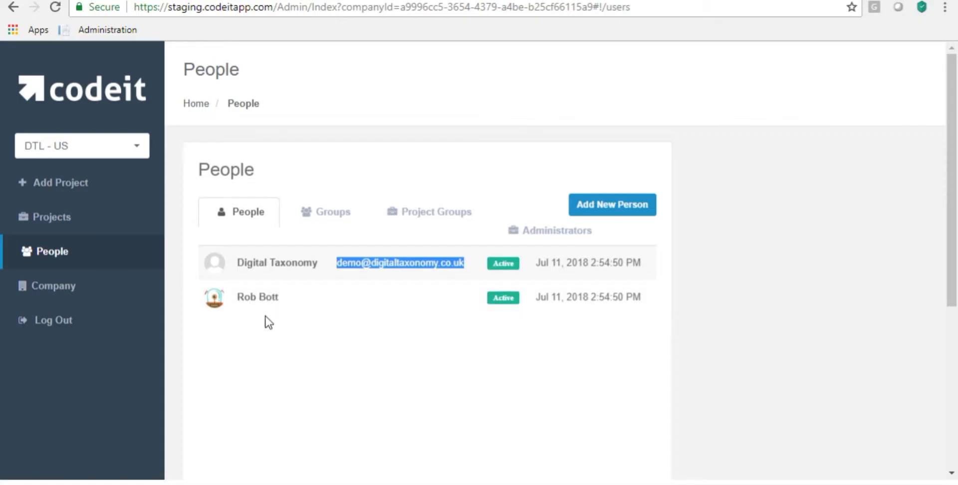
- Check DTL - Europe's People list, then return to DTL - US's People list
{"action": "left_click", "coordinate": [80, 137]}
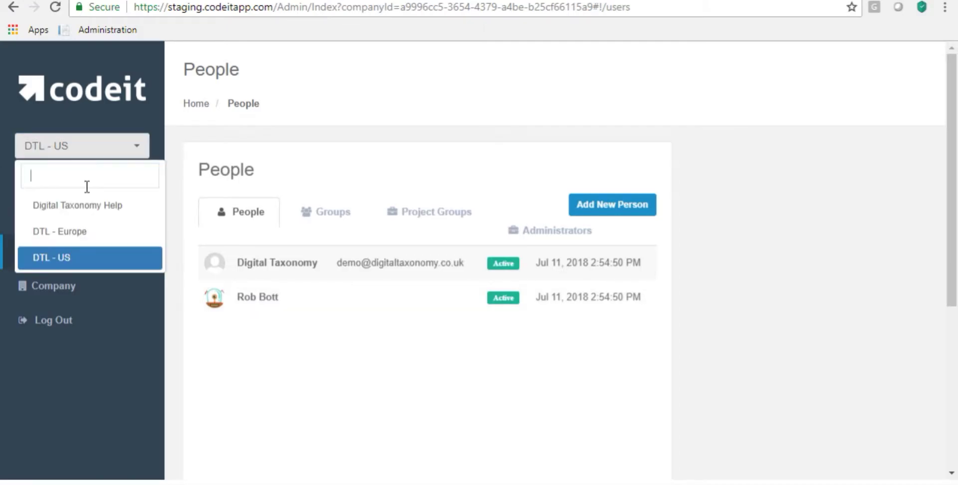
{"action": "left_click", "coordinate": [89, 235]}
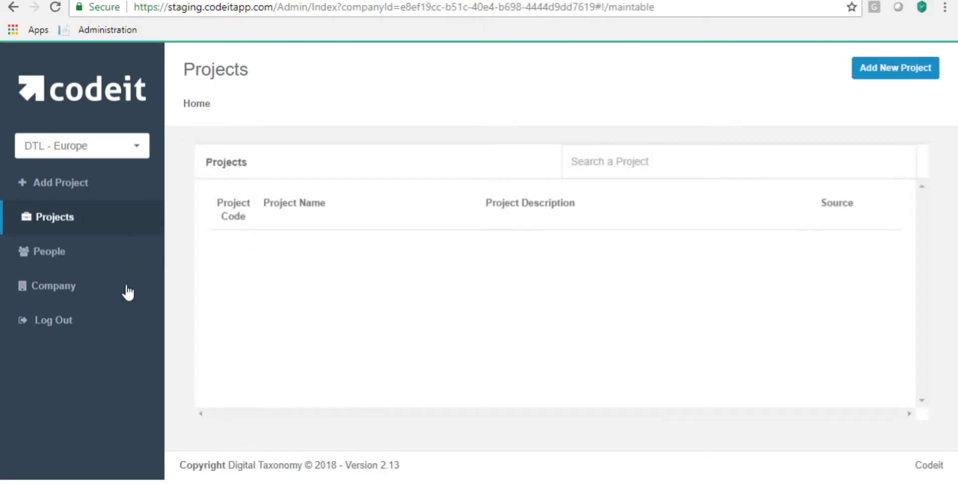
{"action": "left_click", "coordinate": [45, 255]}
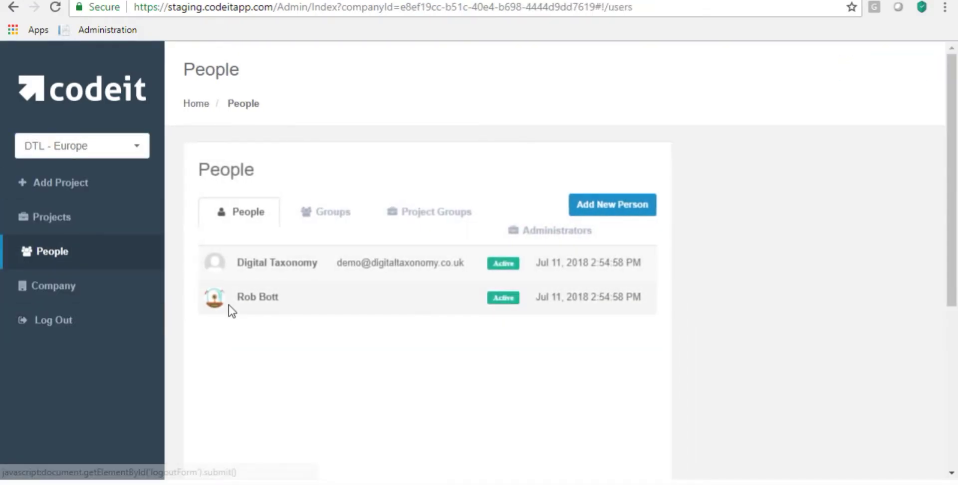
{"action": "left_click", "coordinate": [138, 159]}
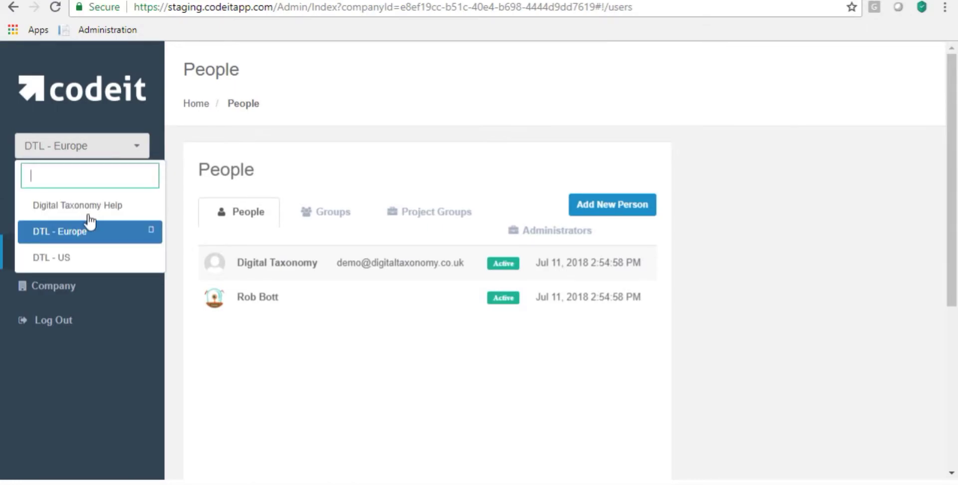
{"action": "left_click", "coordinate": [80, 260]}
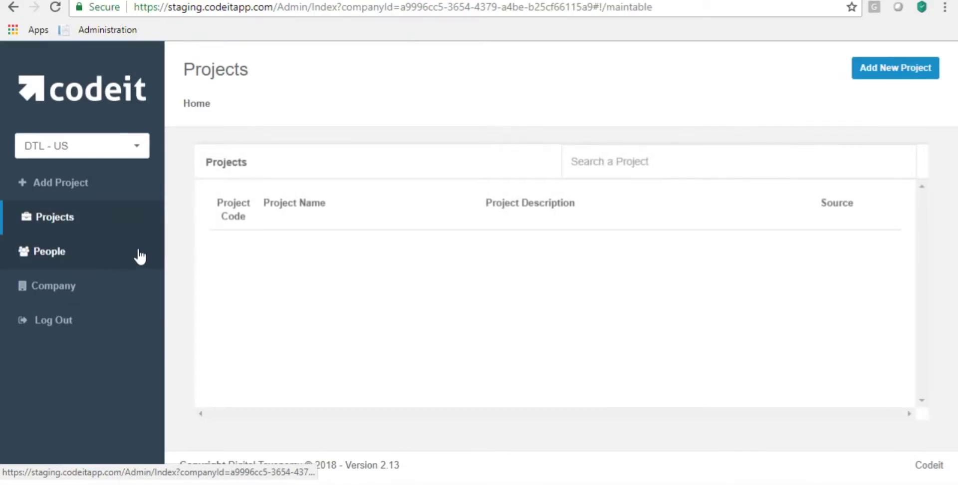
{"action": "left_click", "coordinate": [65, 257]}
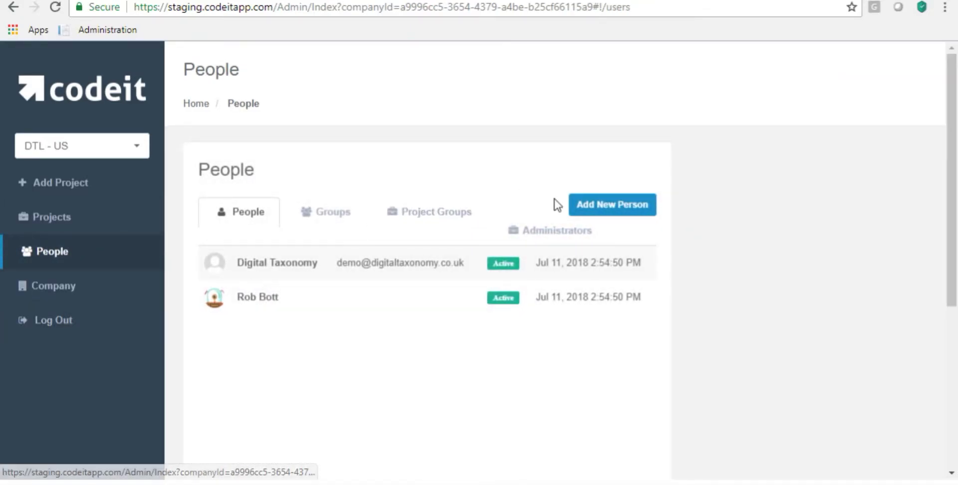
{"action": "left_click", "coordinate": [102, 149]}
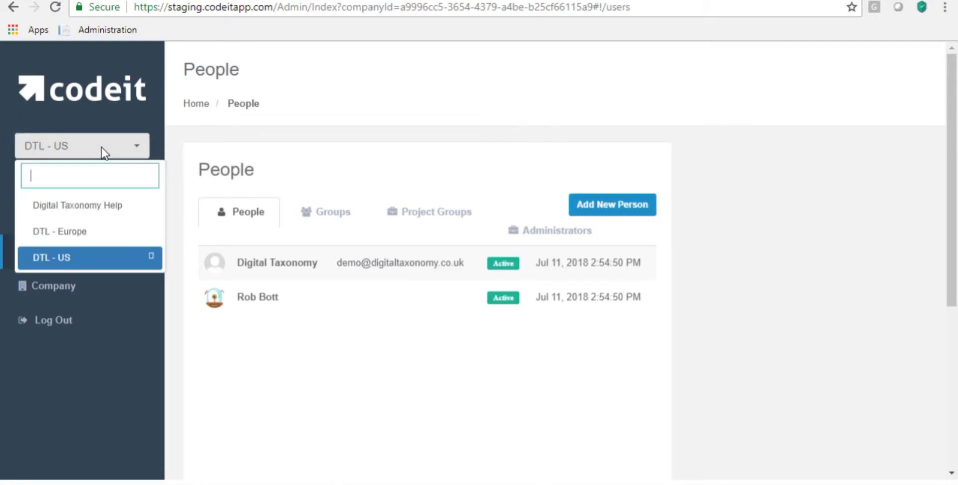
{"action": "left_click", "coordinate": [102, 149]}
- Add person US Admin to DTL - US with their e-mail address
{"action": "left_click", "coordinate": [589, 209]}
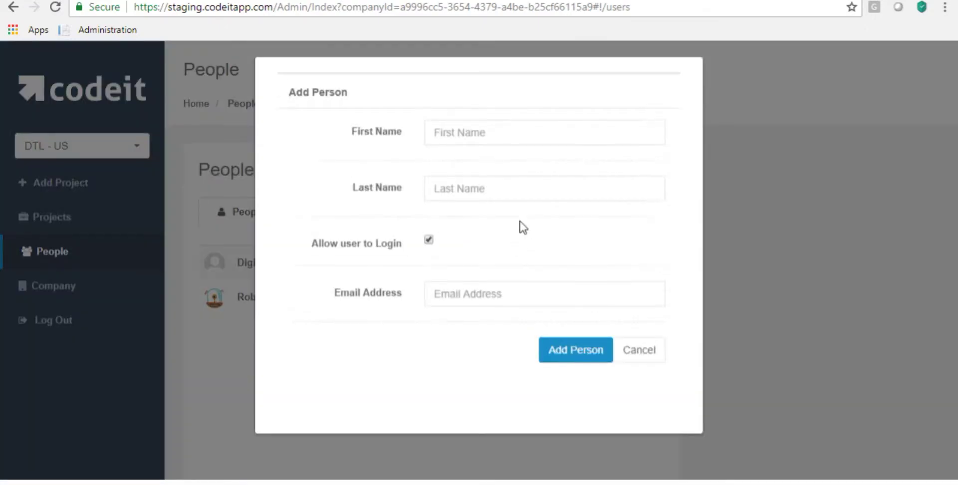
{"action": "left_click", "coordinate": [449, 139]}
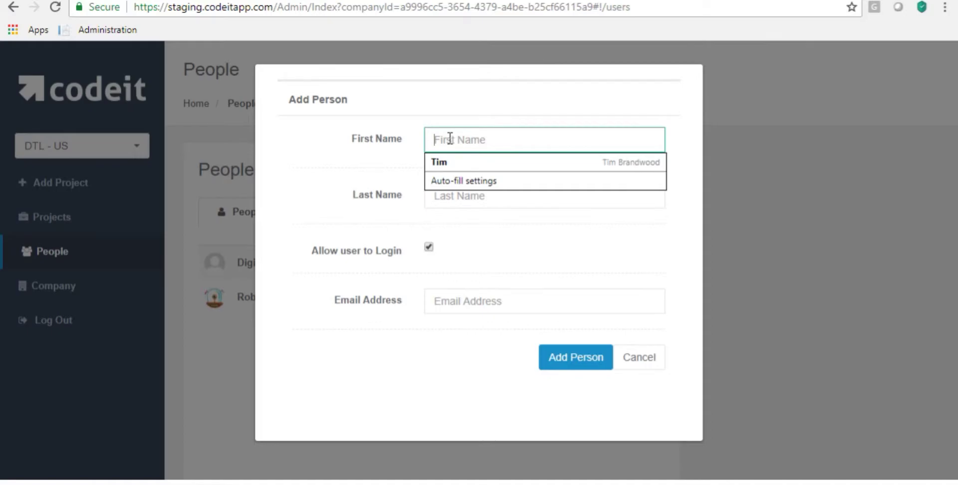
{"action": "type", "text": "US"}
{"action": "key", "text": "Tab"}
{"action": "type", "text": "A"}
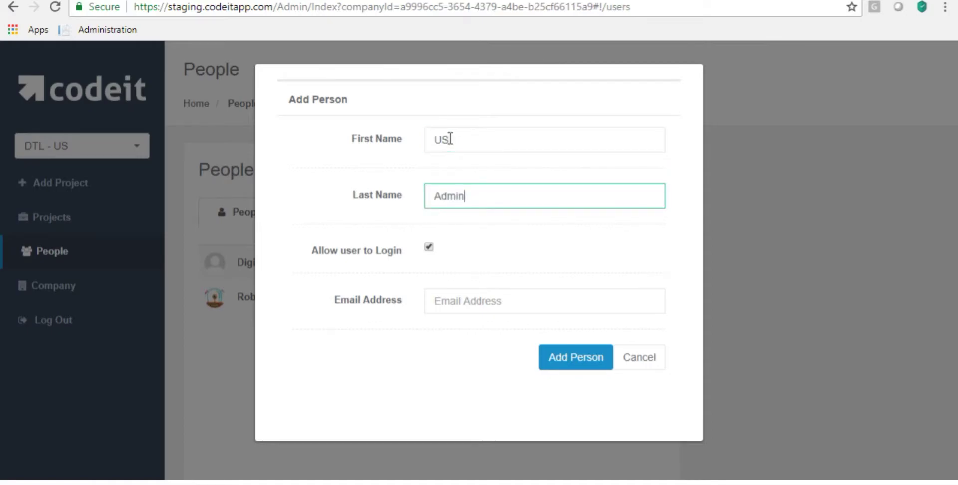
{"action": "key", "text": "Tab"}
{"action": "key", "text": "Tab"}
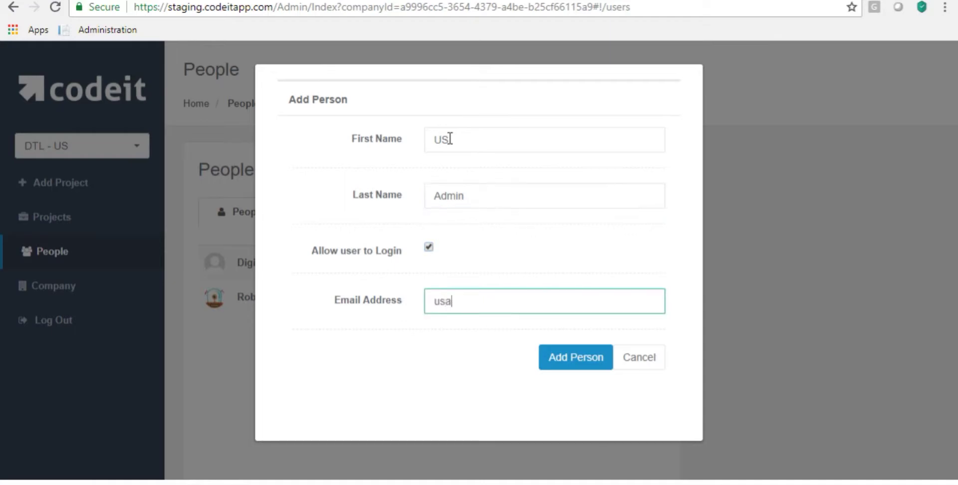
{"action": "key", "text": "ctrl+v"}
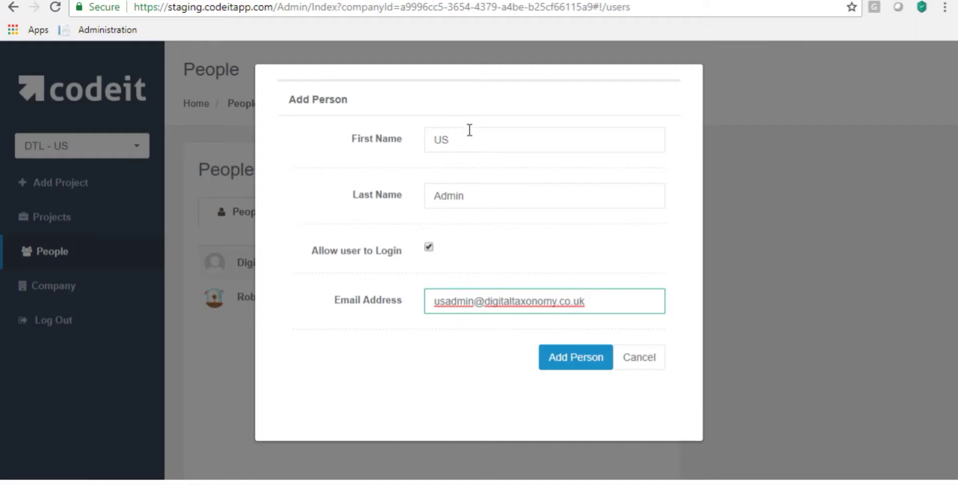
{"action": "left_click", "coordinate": [572, 362]}
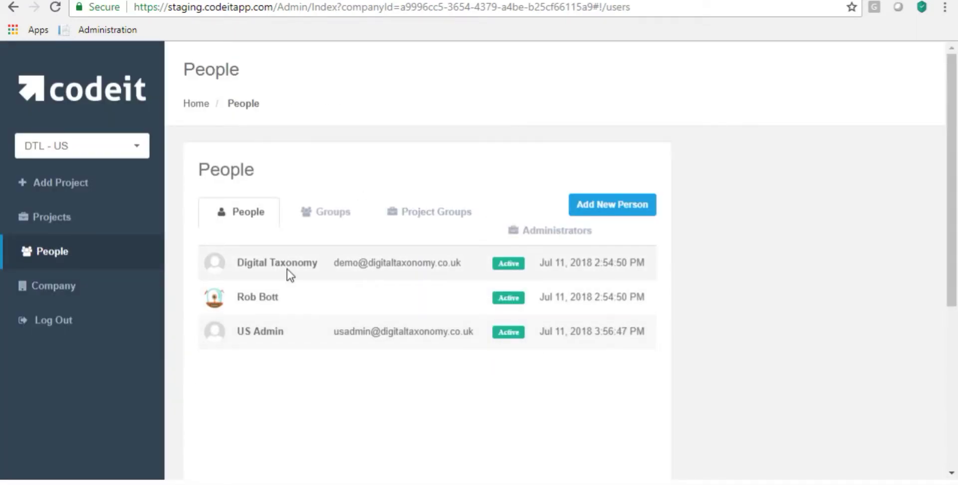
- Reset US Admin's password to a new login password
{"action": "left_click", "coordinate": [276, 334]}
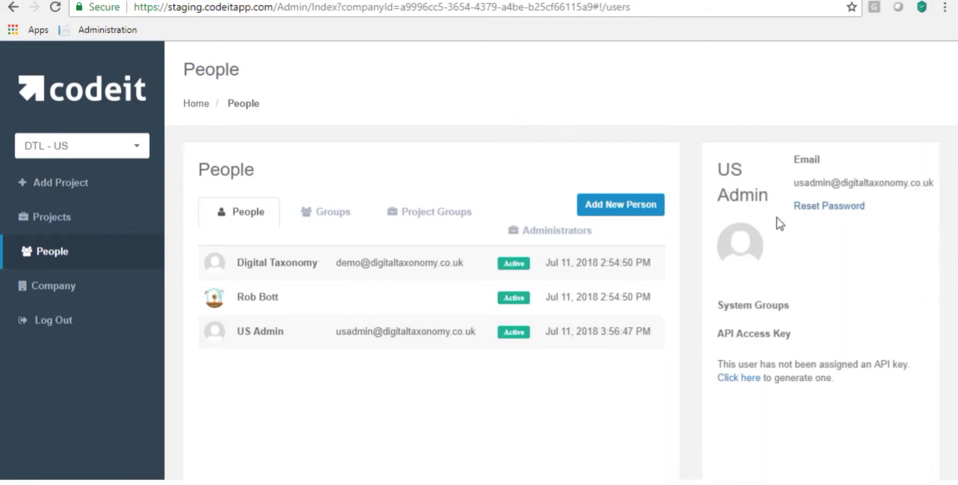
{"action": "left_click", "coordinate": [798, 208]}
{"action": "left_click", "coordinate": [450, 143]}
{"action": "type", "text": "123456"}
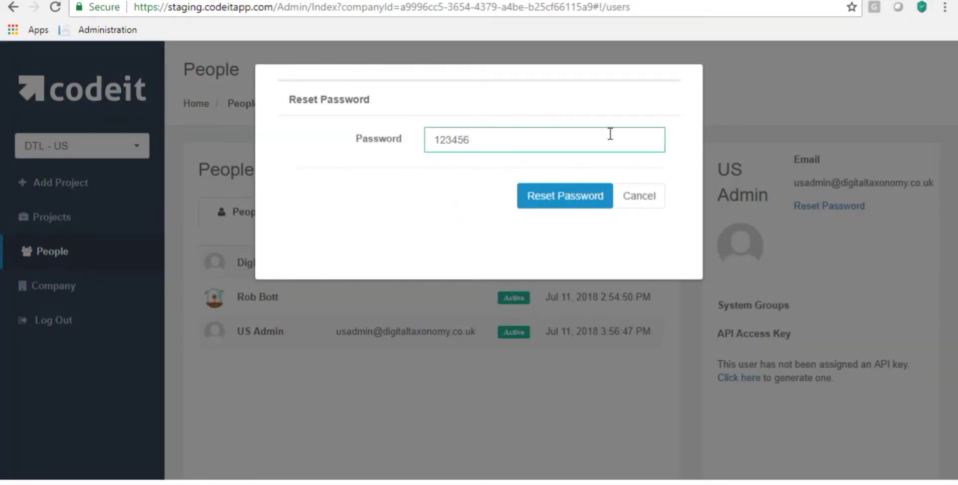
{"action": "left_click", "coordinate": [545, 201]}
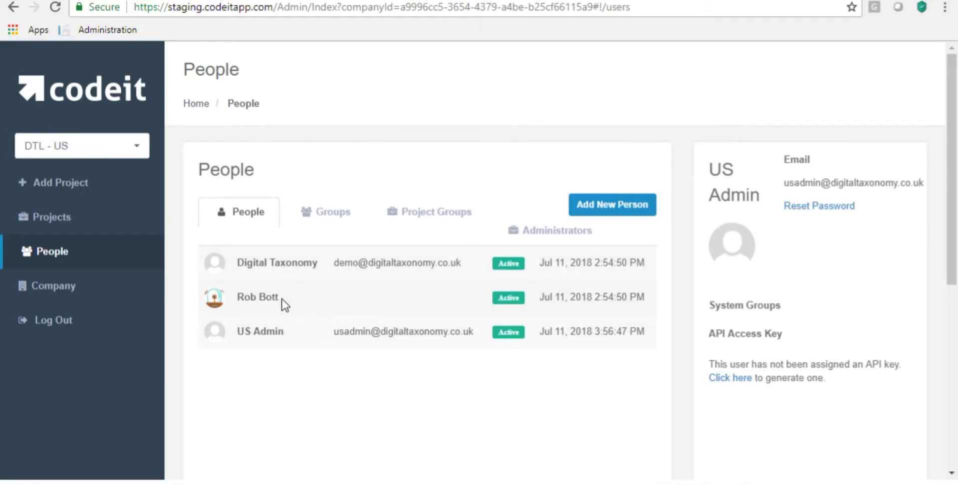
- Switch to Digital Taxonomy Help and show its People list
{"action": "left_click", "coordinate": [68, 152]}
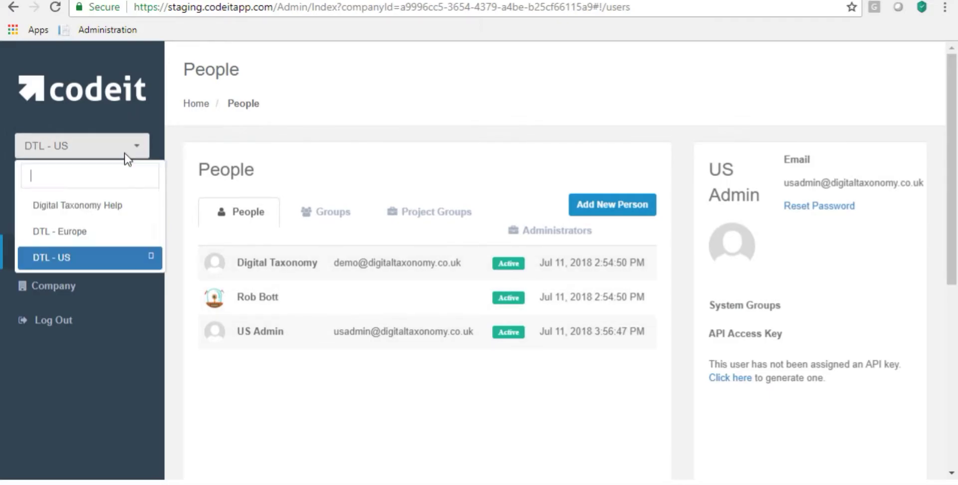
{"action": "left_click", "coordinate": [91, 207]}
{"action": "left_click", "coordinate": [100, 217]}
{"action": "left_click", "coordinate": [69, 253]}
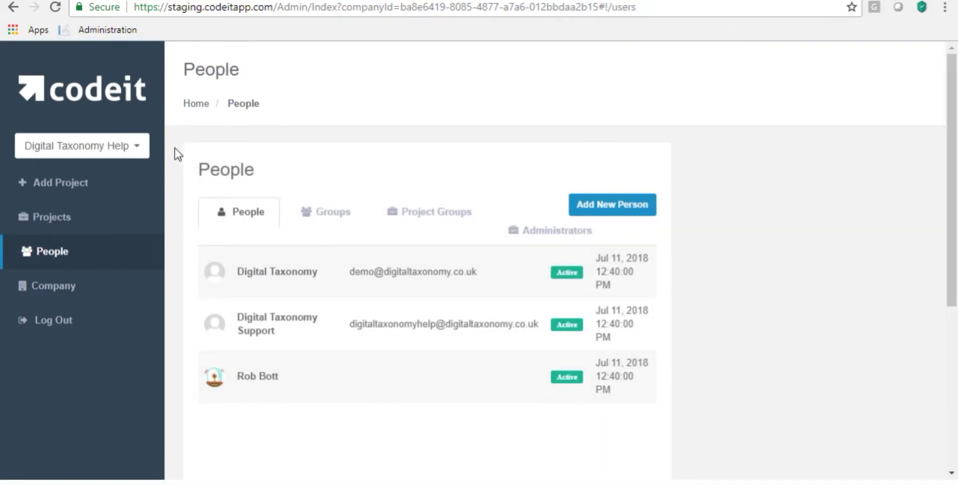
- Switch to DTL - Europe and show its People list of two members
{"action": "left_click", "coordinate": [134, 148]}
{"action": "left_click", "coordinate": [80, 233]}
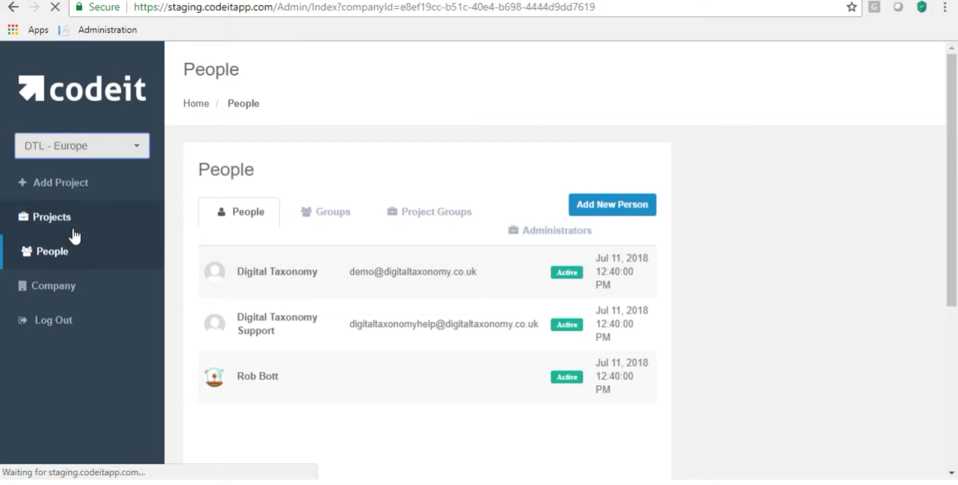
{"action": "left_click", "coordinate": [44, 254]}
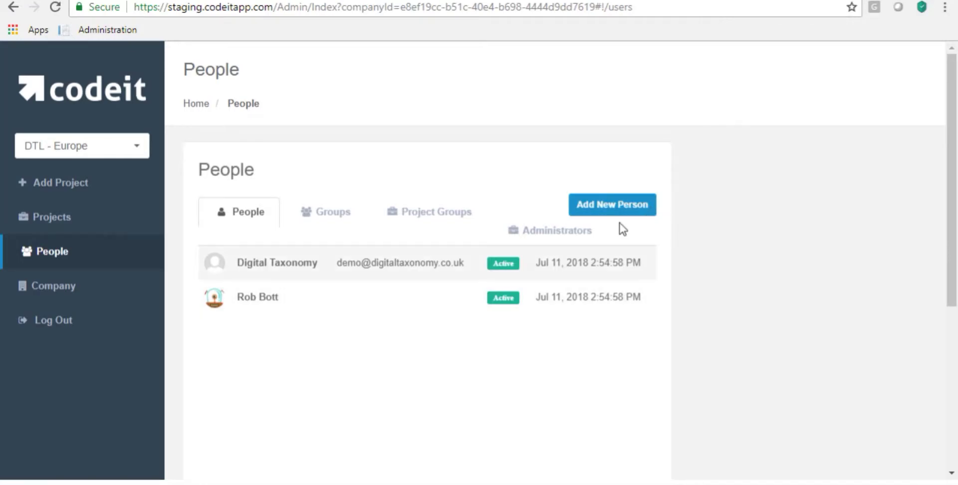
- Add person Europe Admin with their e-mail address and login allowed
{"action": "left_click", "coordinate": [619, 205]}
{"action": "left_click", "coordinate": [475, 141]}
{"action": "type", "text": "Eurp"}
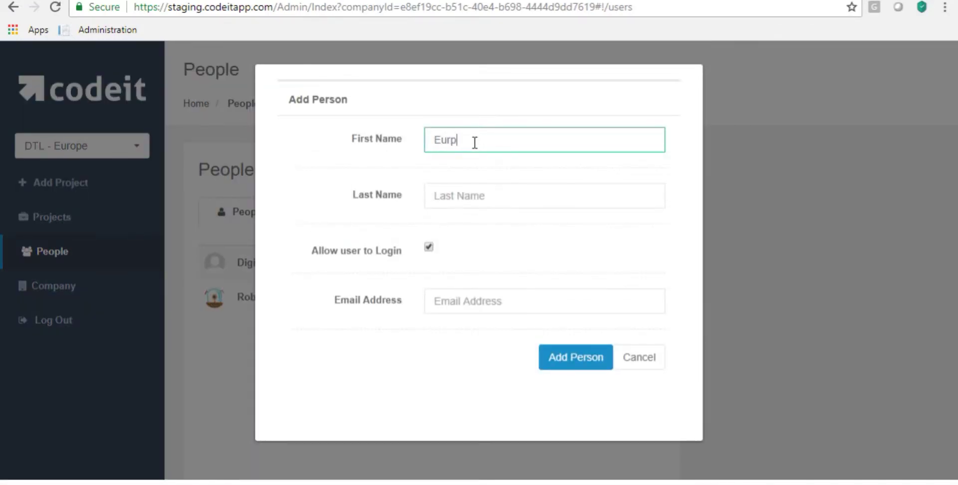
{"action": "key", "text": "Tab"}
{"action": "type", "text": "A"}
{"action": "key", "text": "Tab"}
{"action": "key", "text": "Tab"}
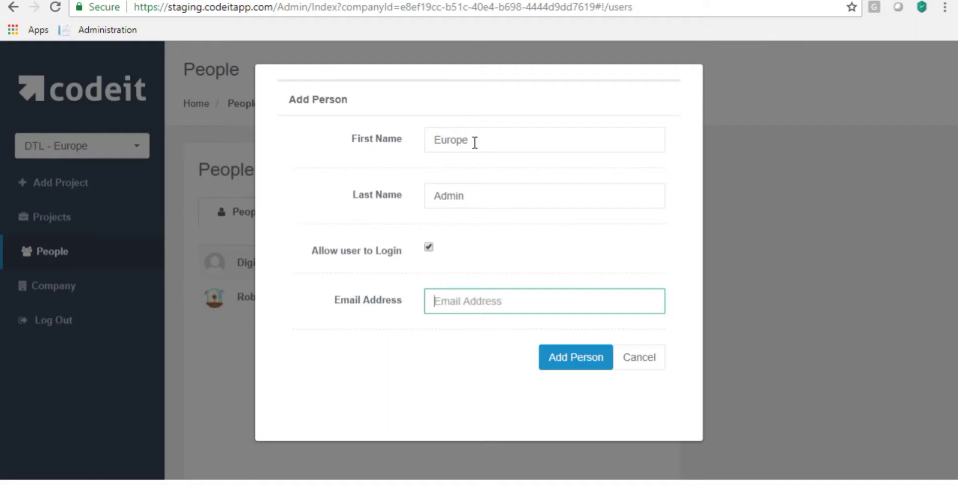
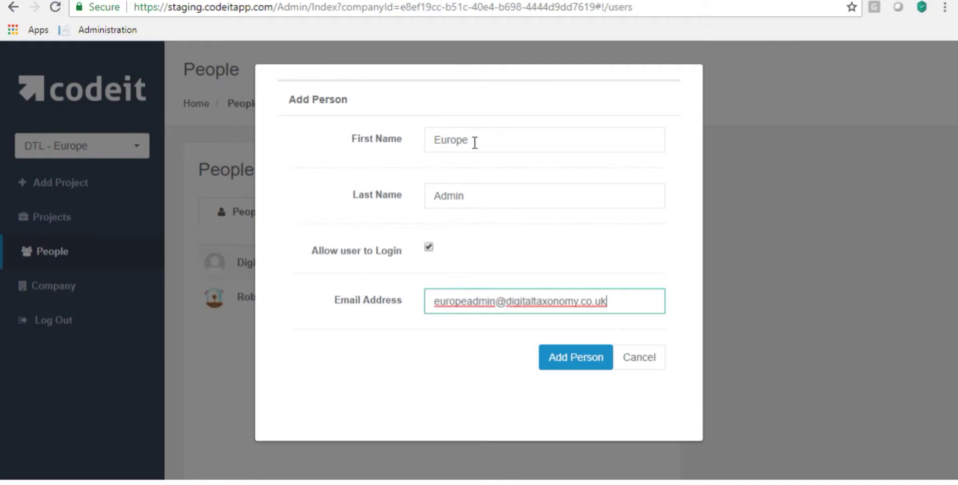
{"action": "left_click", "coordinate": [575, 363]}
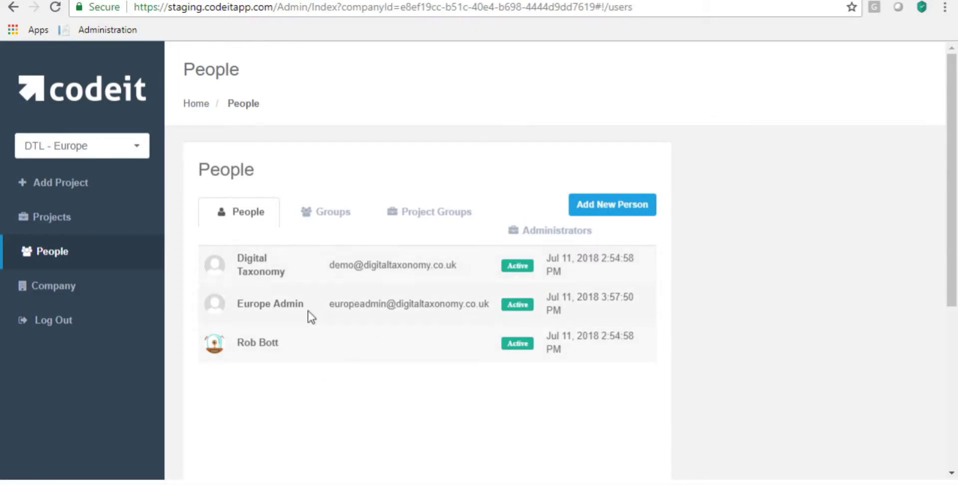
- Add Europe Admin to DTL - Europe's Company Administrators group
{"action": "left_click", "coordinate": [535, 238]}
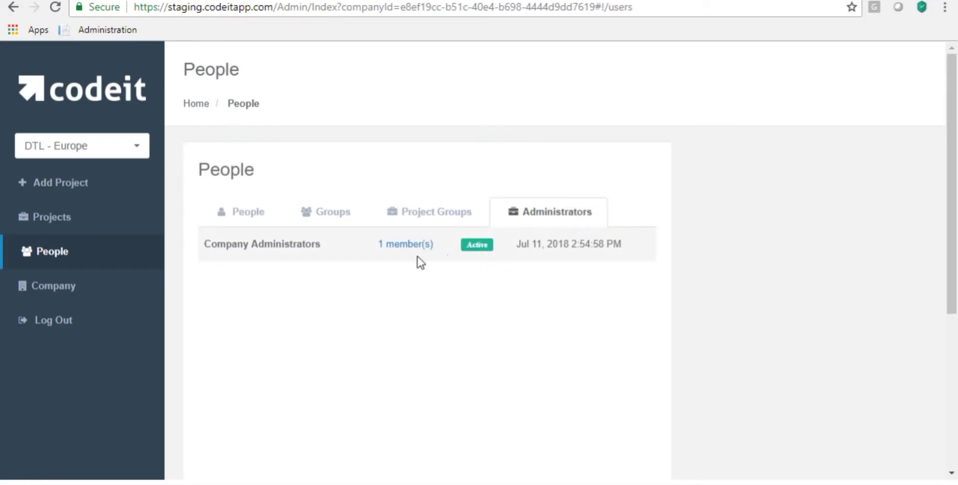
{"action": "left_click", "coordinate": [397, 244]}
{"action": "left_click", "coordinate": [368, 205]}
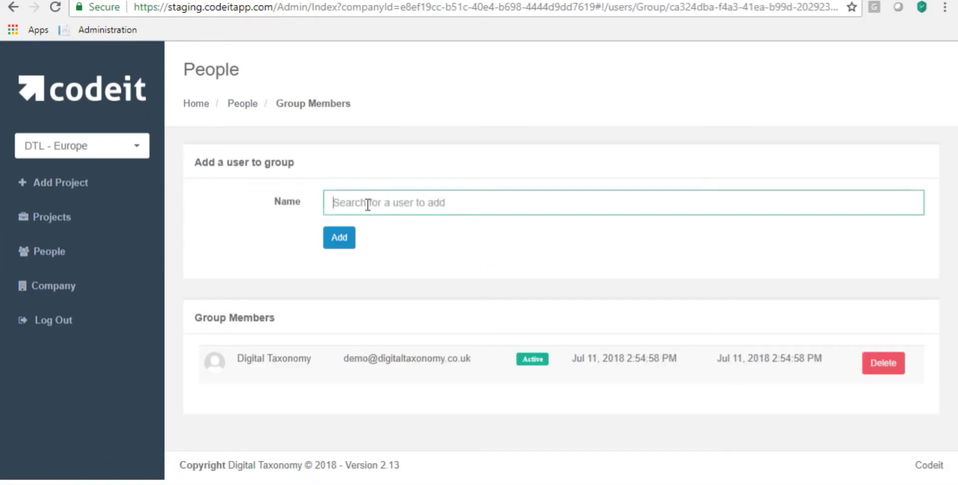
{"action": "type", "text": "eu"}
{"action": "key", "text": "Return"}
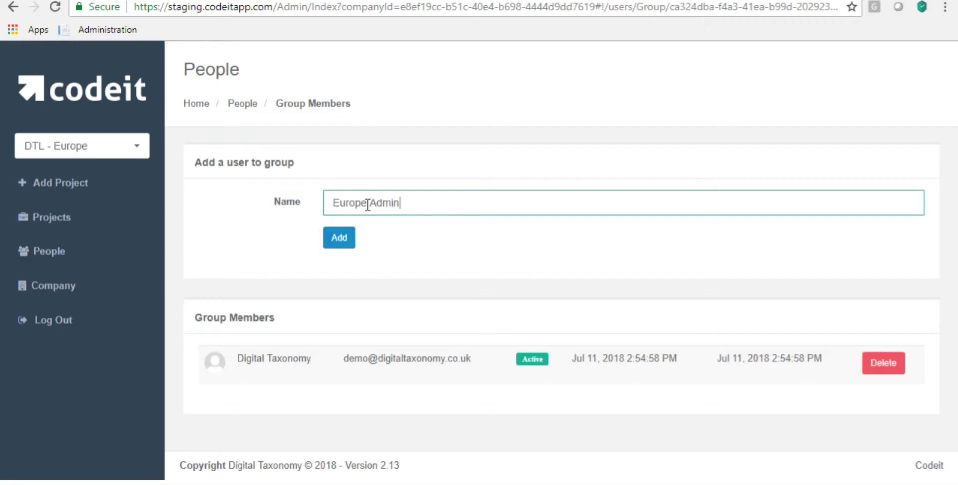
{"action": "left_click", "coordinate": [336, 243]}
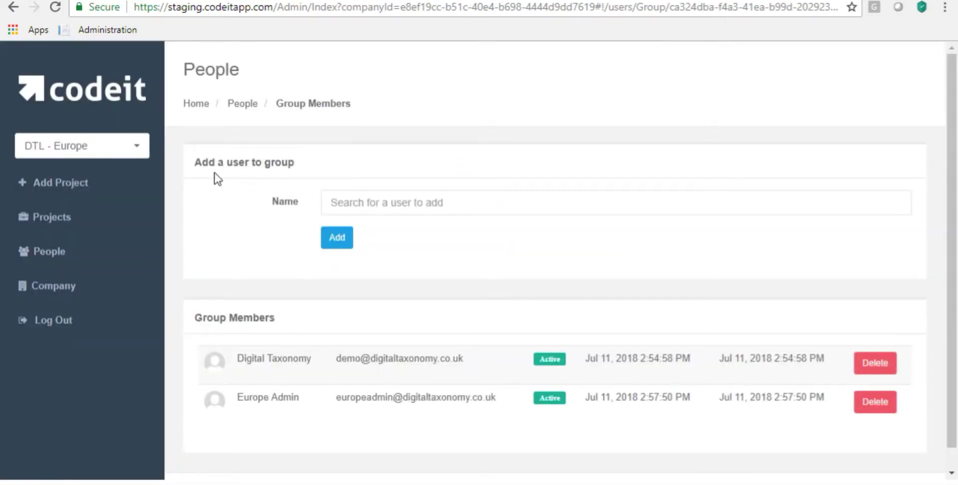
- Switch to DTL - US and add US Admin to its Company Administrators group
{"action": "left_click", "coordinate": [111, 148]}
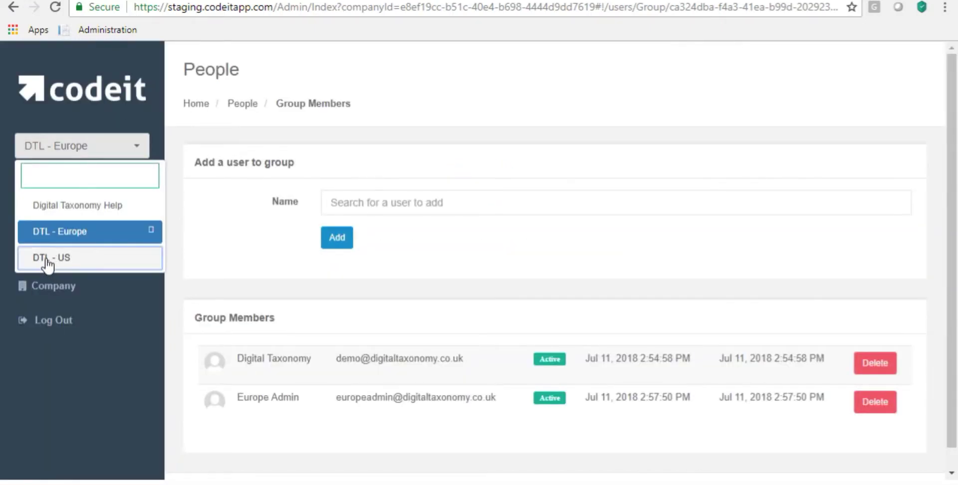
{"action": "left_click", "coordinate": [50, 265]}
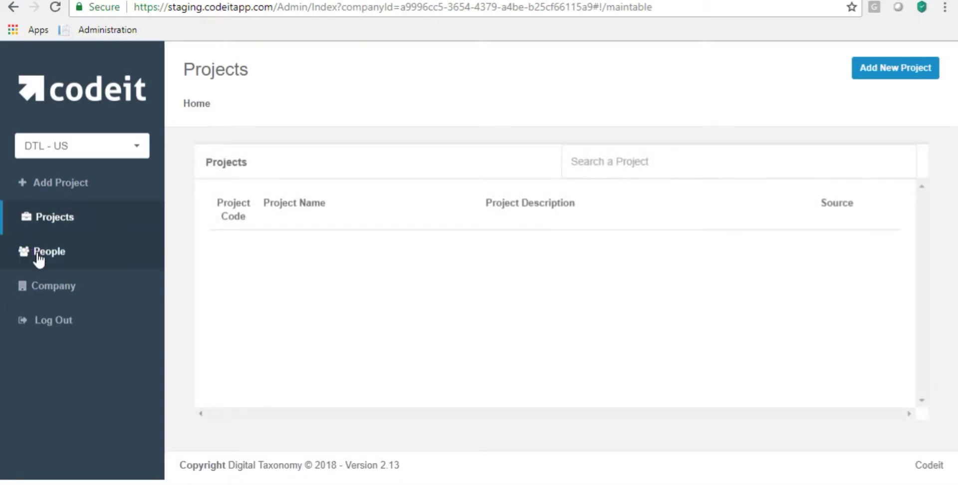
{"action": "left_click", "coordinate": [38, 254]}
{"action": "left_click", "coordinate": [267, 342]}
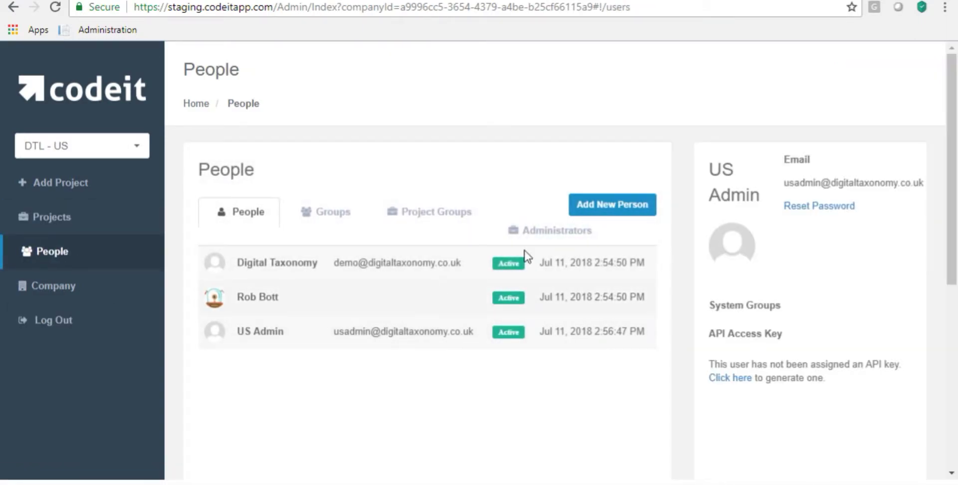
{"action": "left_click", "coordinate": [547, 234]}
{"action": "left_click", "coordinate": [392, 245]}
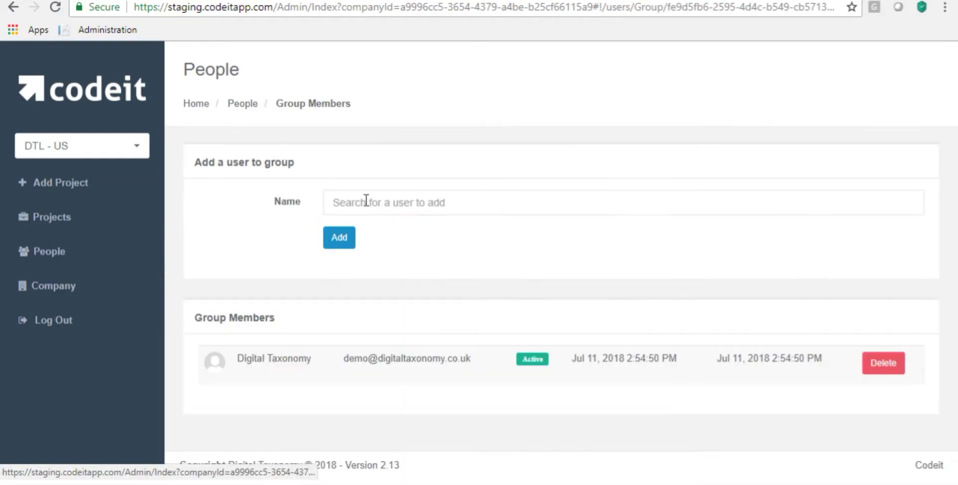
{"action": "left_click", "coordinate": [353, 200]}
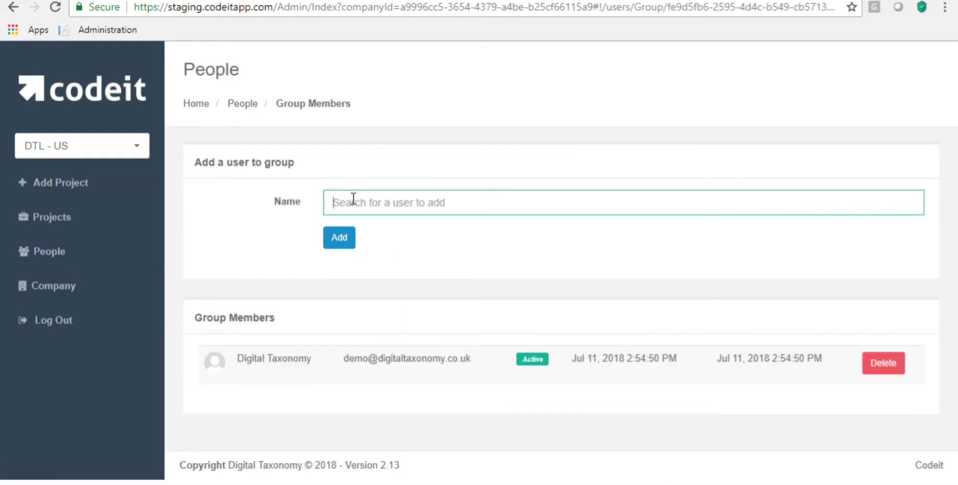
{"action": "type", "text": "us"}
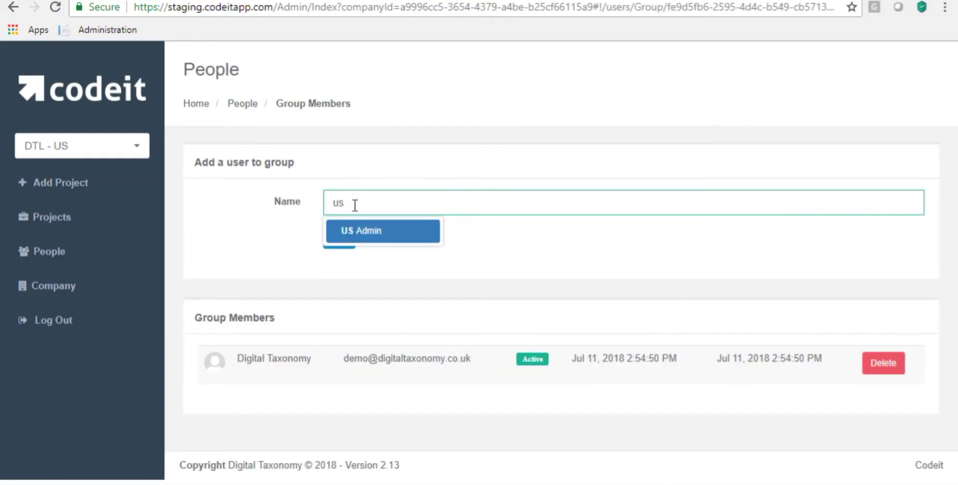
{"action": "left_click", "coordinate": [350, 234]}
{"action": "left_click", "coordinate": [341, 237]}
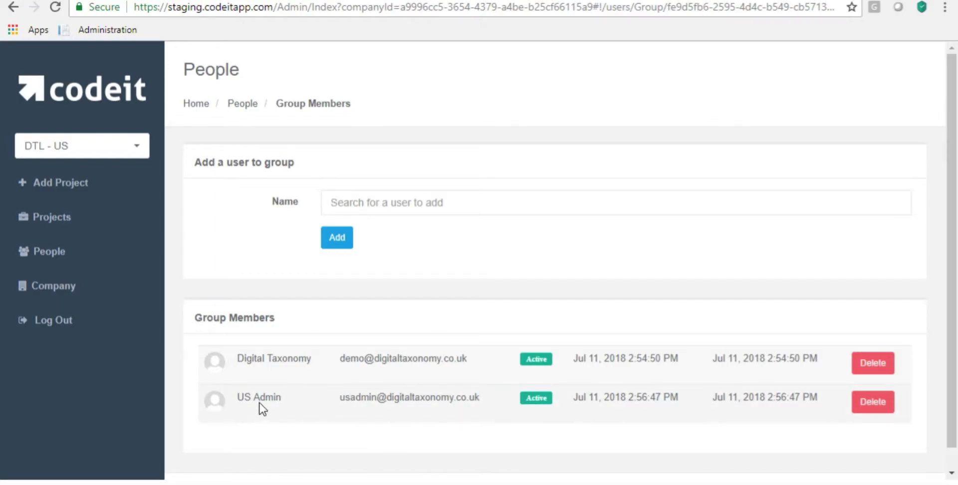
{"action": "left_click", "coordinate": [136, 145]}
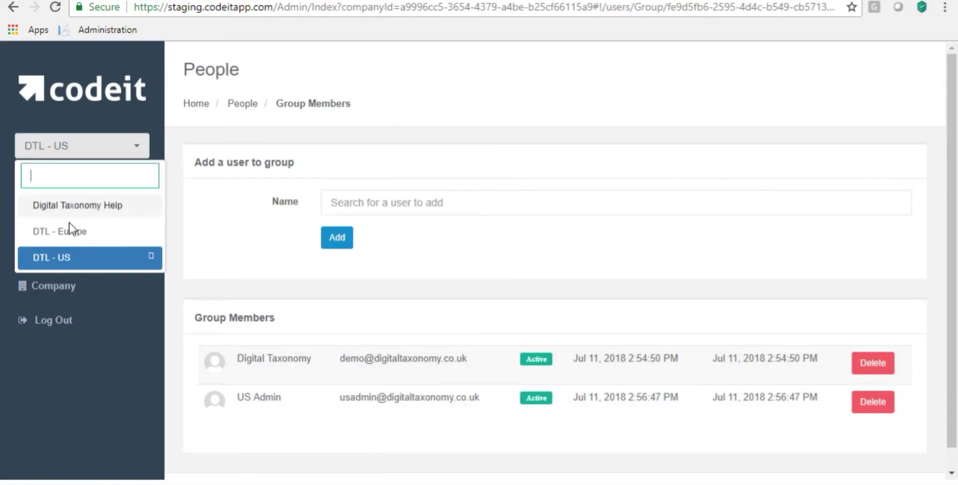
- In DTL - Europe, reset Europe Admin's password
{"action": "left_click", "coordinate": [66, 232]}
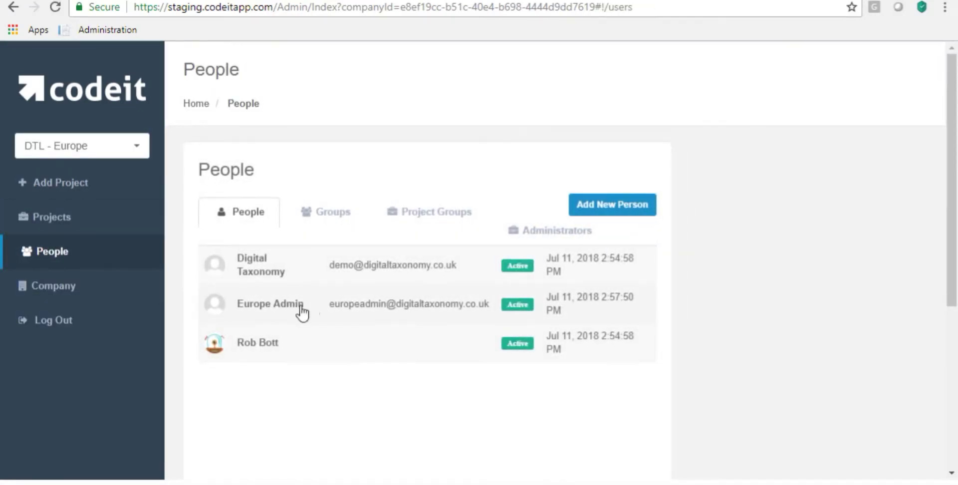
{"action": "left_click_drag", "start_coordinate": [302, 307], "coordinate": [235, 317]}
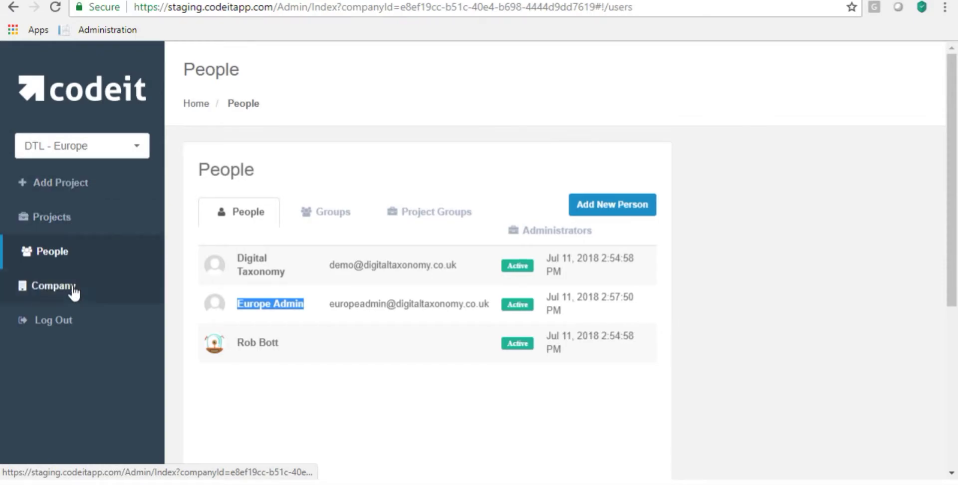
{"action": "left_click", "coordinate": [259, 311]}
{"action": "left_click", "coordinate": [819, 206]}
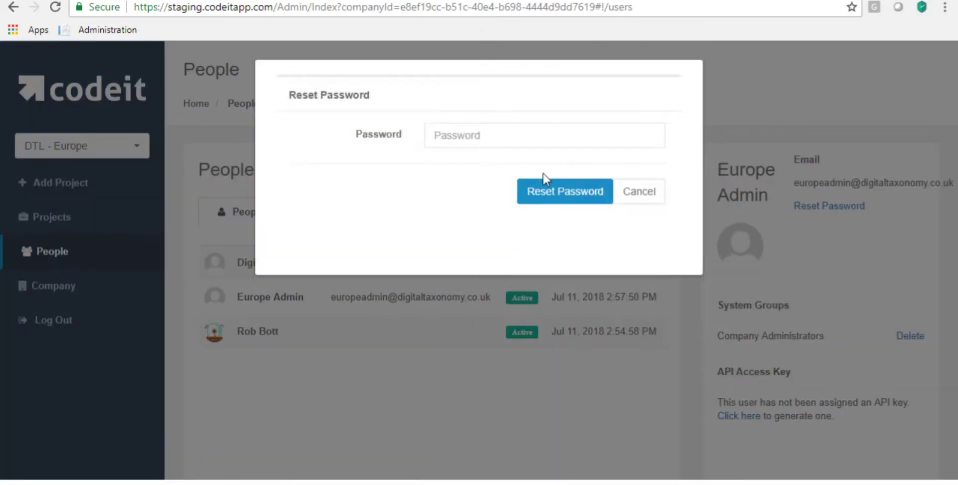
{"action": "left_click", "coordinate": [446, 138]}
{"action": "type", "text": "123456"}
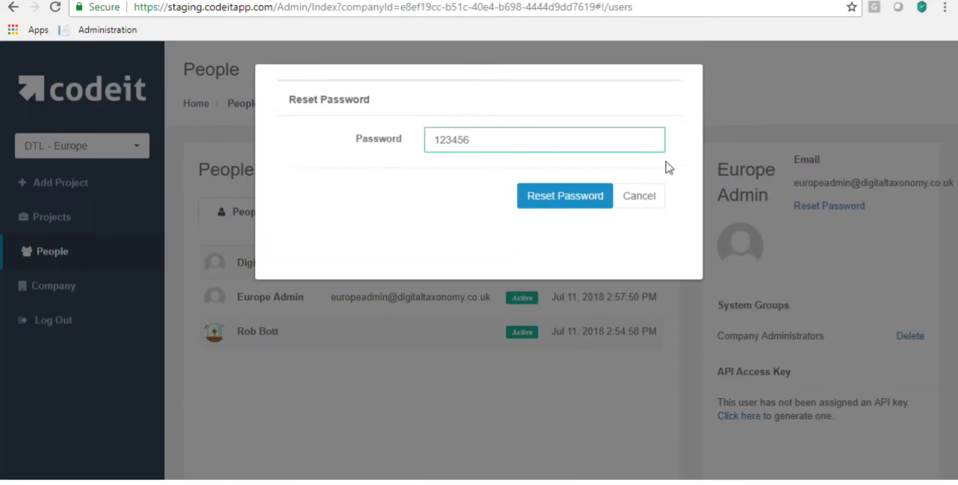
{"action": "left_click", "coordinate": [552, 197]}
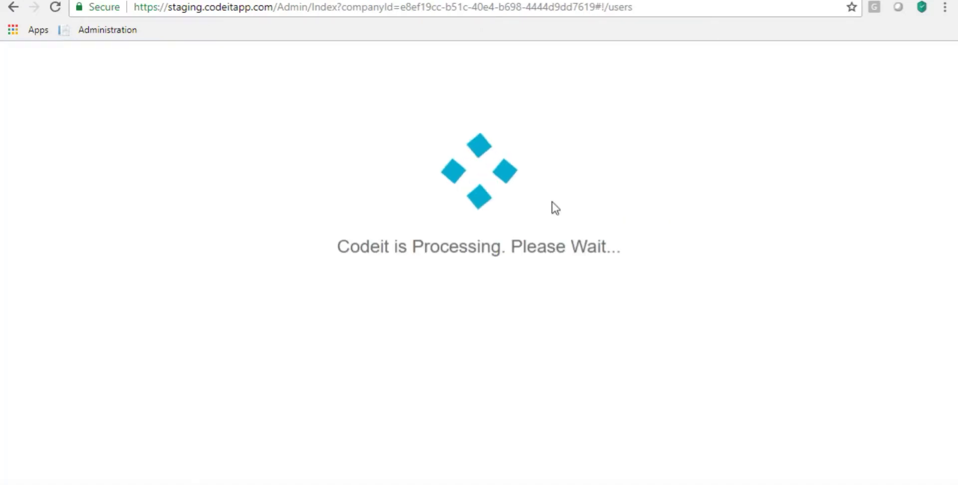
- Switch to DTL - US and reset US Admin's password
{"action": "left_click", "coordinate": [78, 149]}
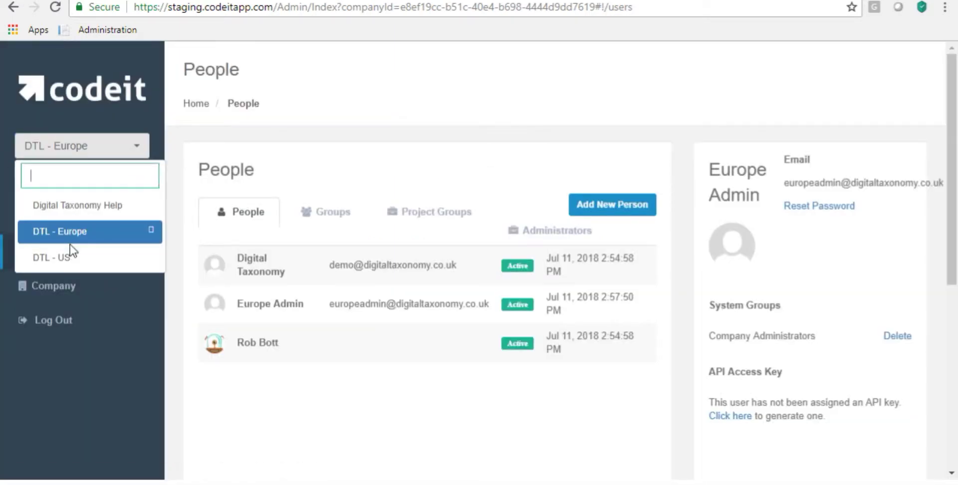
{"action": "left_click", "coordinate": [106, 258]}
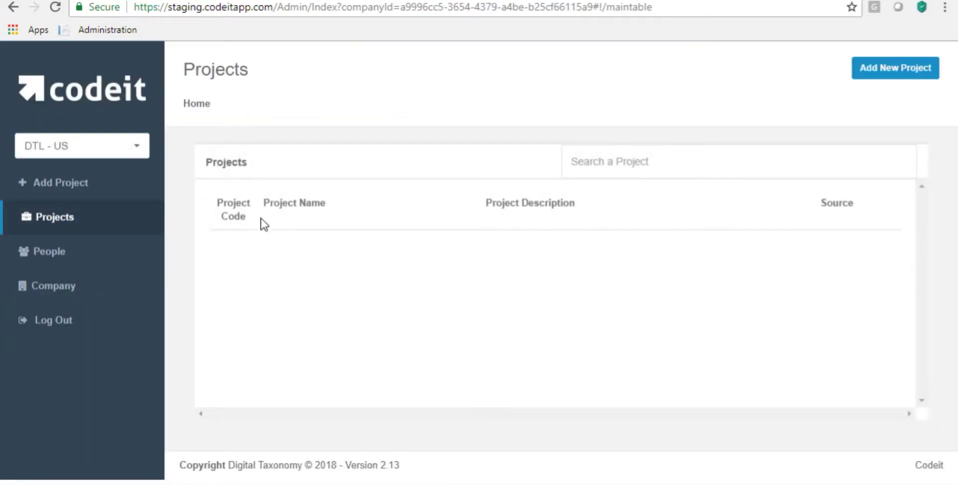
{"action": "left_click", "coordinate": [49, 255]}
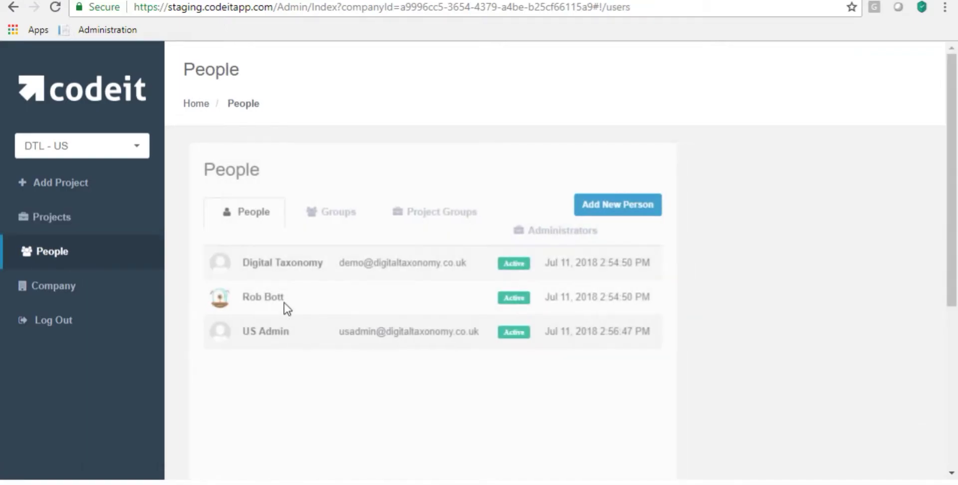
{"action": "left_click", "coordinate": [265, 334]}
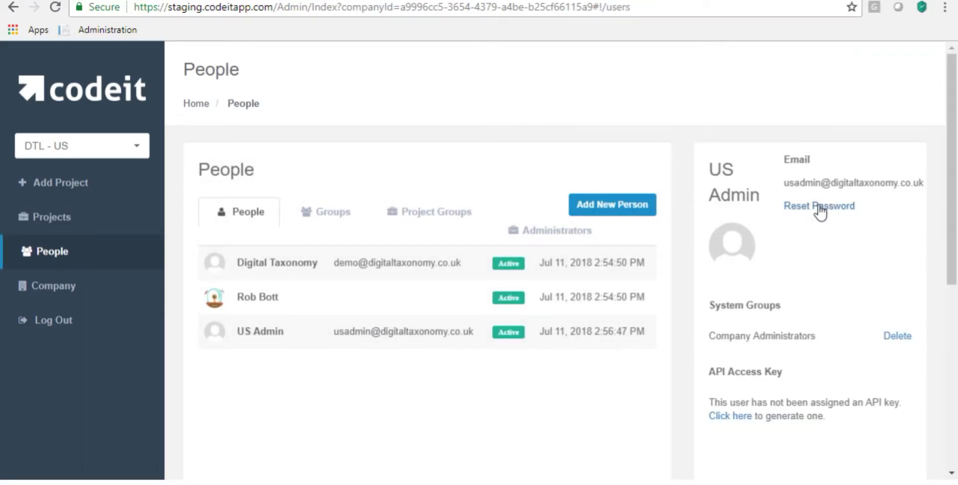
{"action": "left_click", "coordinate": [827, 206]}
{"action": "left_click", "coordinate": [458, 143]}
{"action": "type", "text": "123456"}
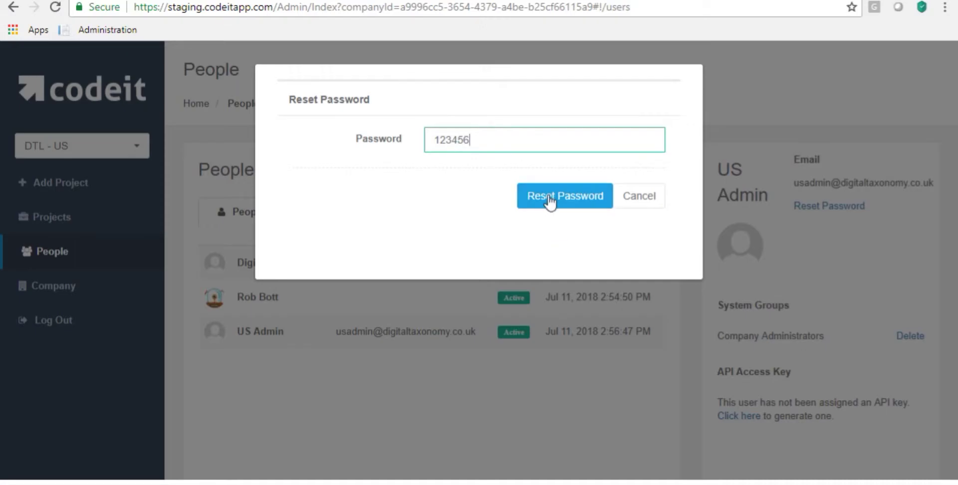
{"action": "left_click", "coordinate": [549, 200]}
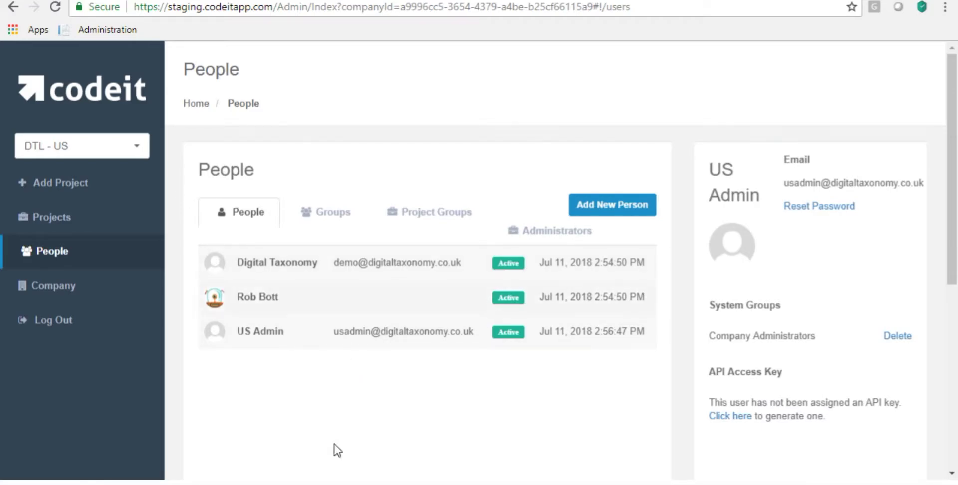
- Log out, sign in with the US Admin's e-mail, and let Chrome save the login
{"action": "left_click", "coordinate": [65, 322]}
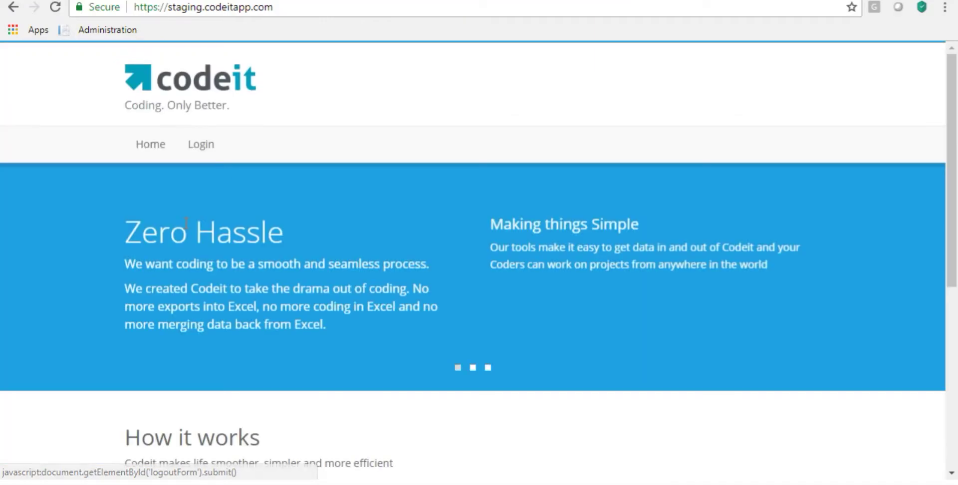
{"action": "left_click", "coordinate": [189, 148]}
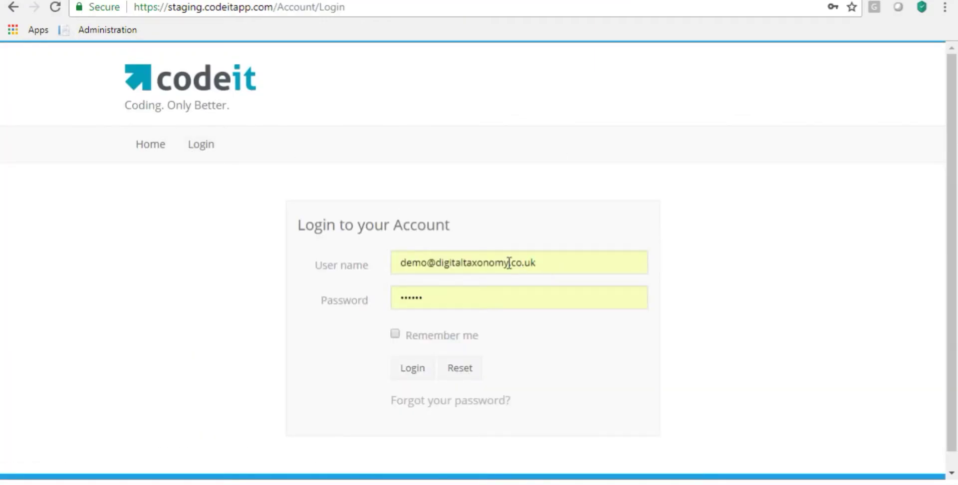
{"action": "double_click", "coordinate": [426, 269]}
{"action": "type", "text": "us"}
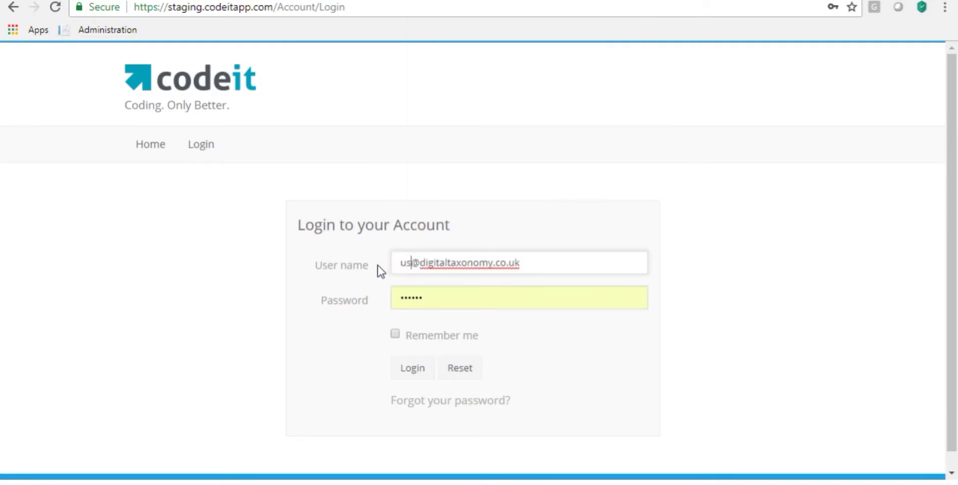
{"action": "type", "text": "admin"}
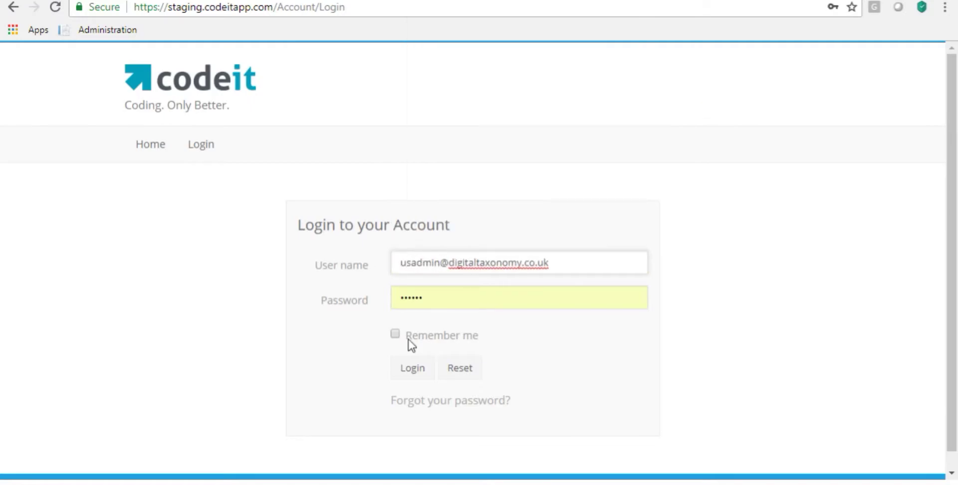
{"action": "left_click", "coordinate": [418, 369]}
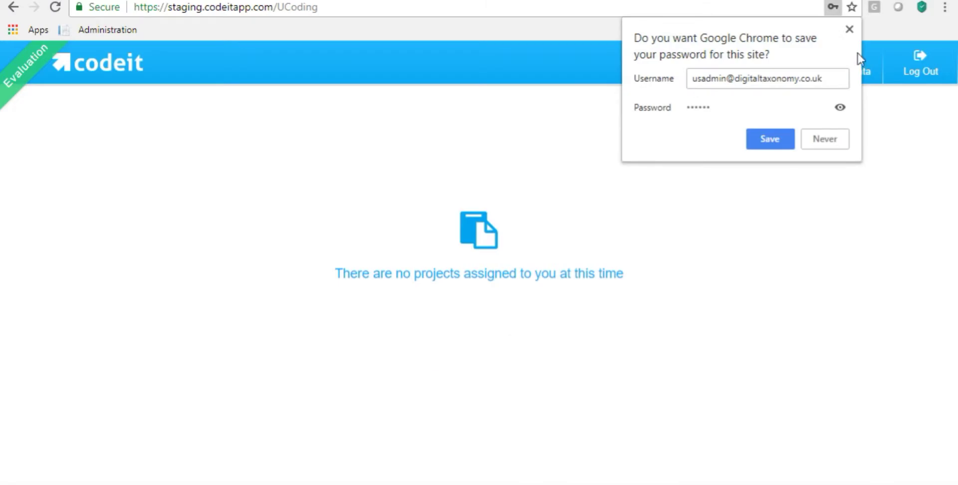
{"action": "left_click", "coordinate": [768, 142]}
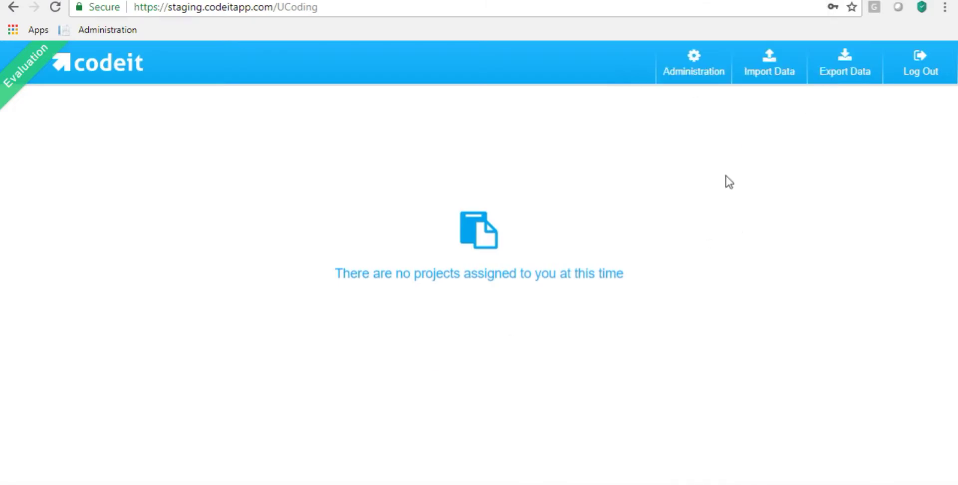
- Open Administration > Company to view DTL - US's details and highlight its name
{"action": "left_click", "coordinate": [695, 78]}
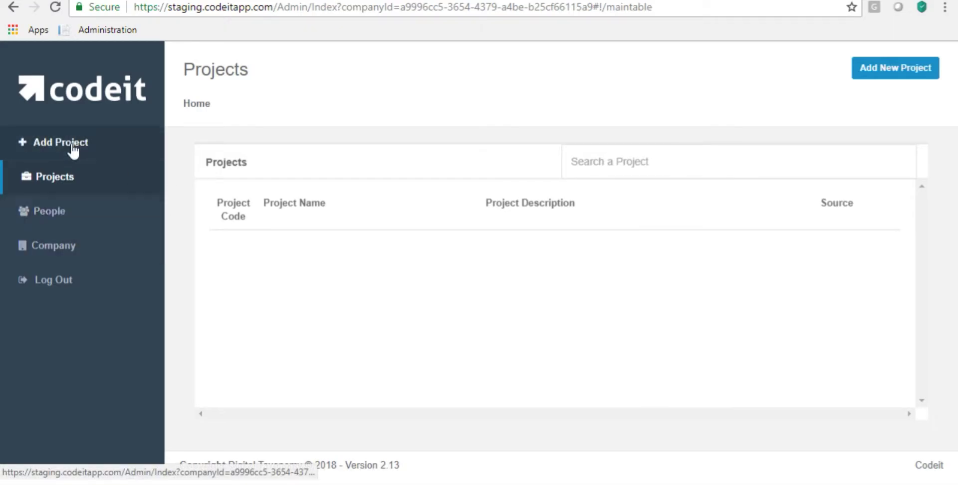
{"action": "left_click", "coordinate": [59, 247]}
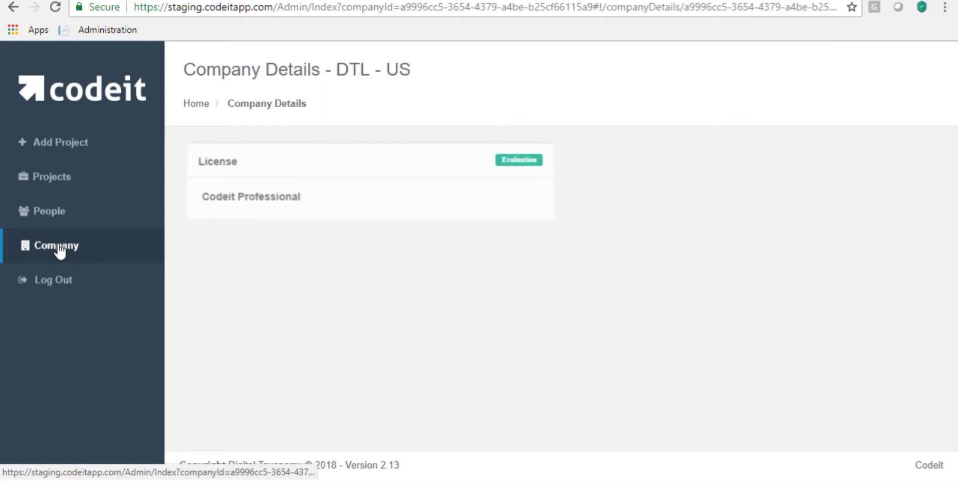
{"action": "left_click_drag", "start_coordinate": [421, 74], "coordinate": [339, 70]}
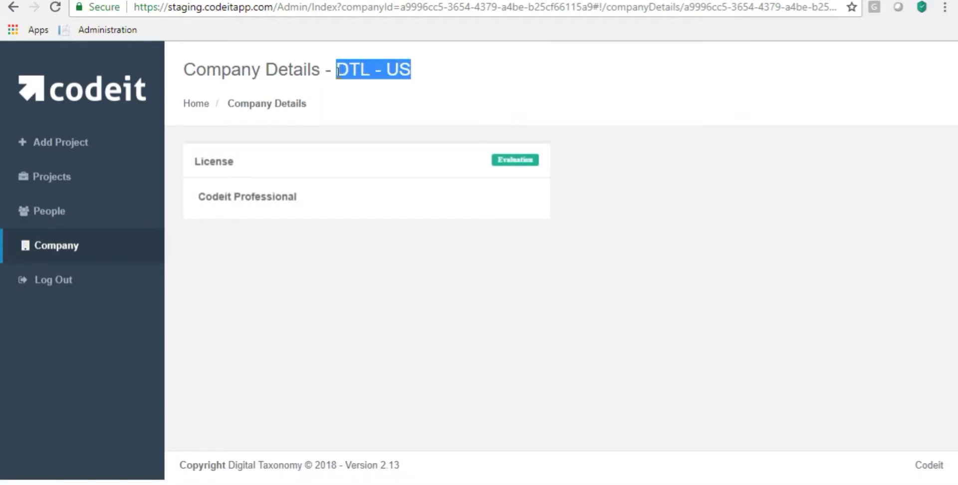
{"action": "left_click", "coordinate": [354, 107]}
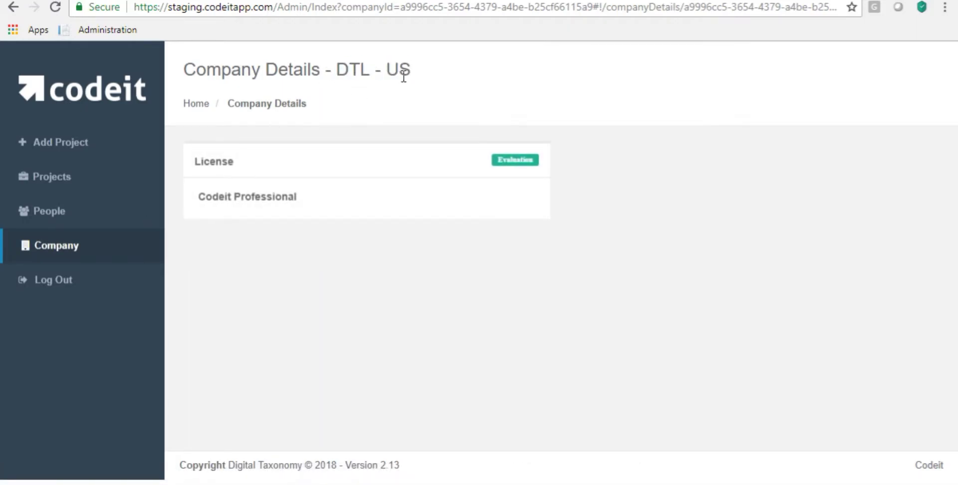
{"action": "left_click_drag", "start_coordinate": [376, 75], "coordinate": [339, 75]}
{"action": "left_click", "coordinate": [365, 105]}
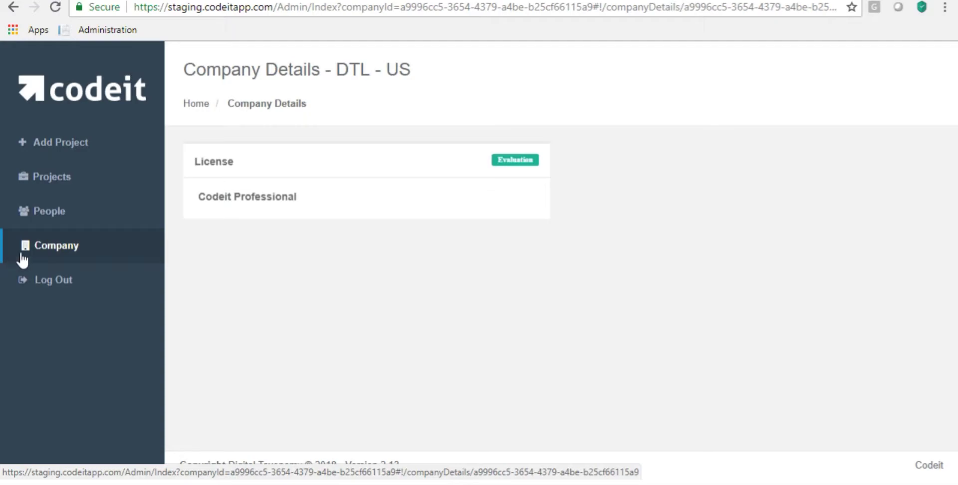
- Create a new project named US Project from the Projects list
{"action": "left_click", "coordinate": [48, 181]}
{"action": "left_click", "coordinate": [920, 70]}
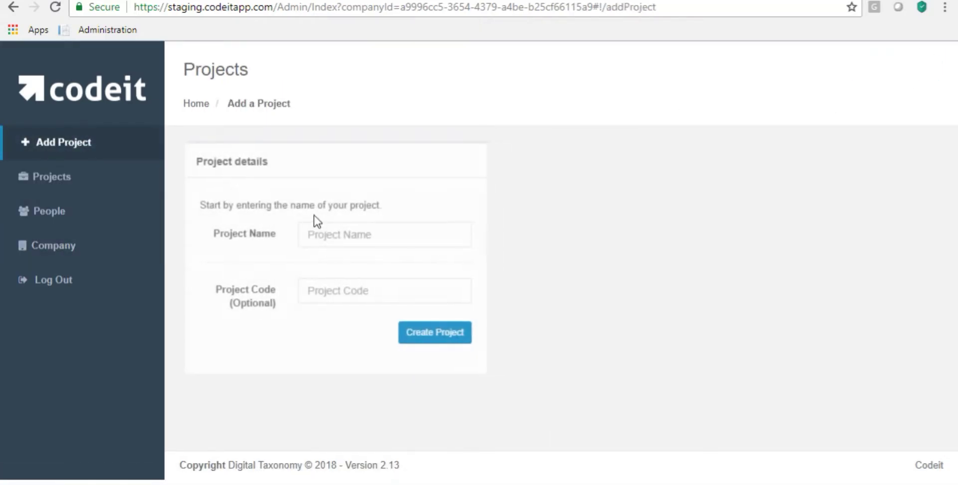
{"action": "left_click", "coordinate": [331, 231]}
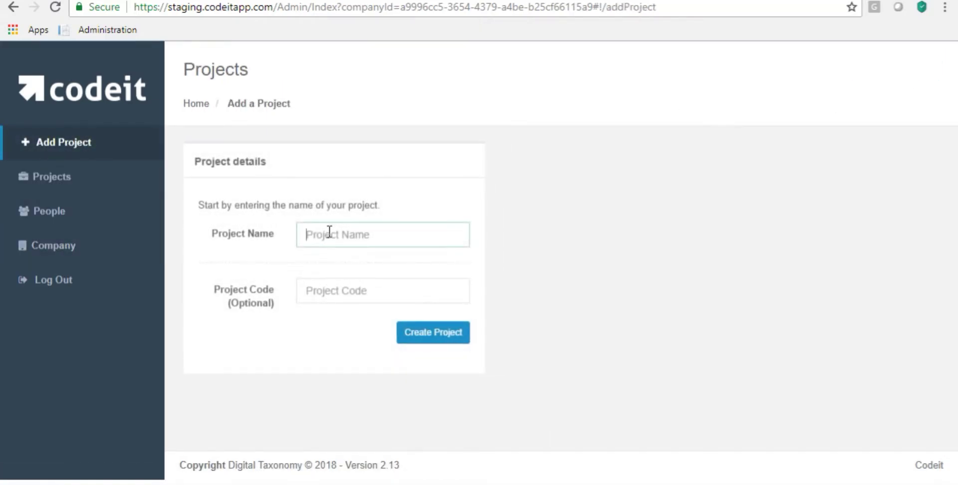
{"action": "type", "text": "US Project"}
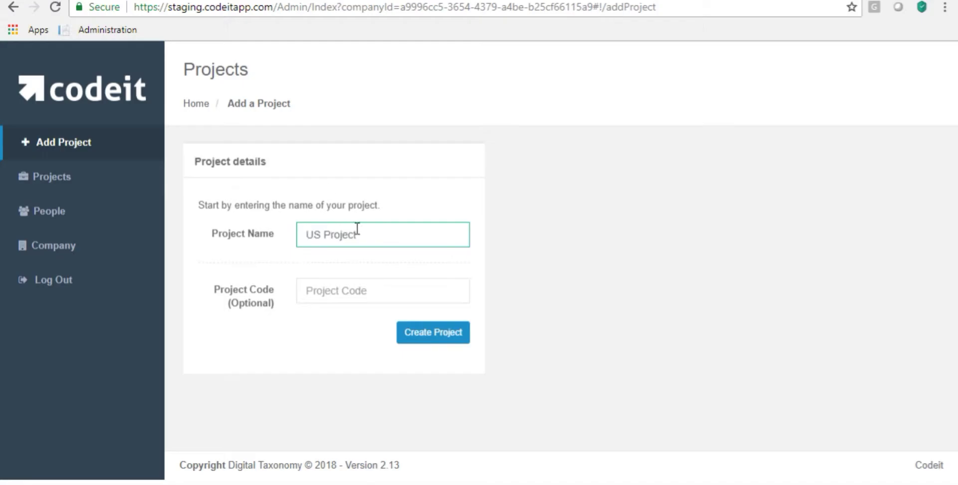
{"action": "left_click", "coordinate": [420, 332]}
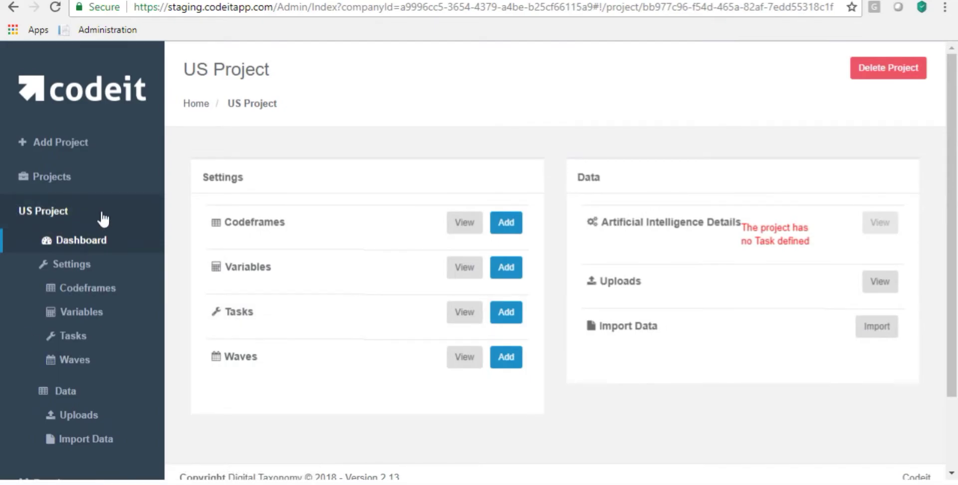
- Go back to the People list
{"action": "scroll", "coordinate": [80, 177], "scroll_direction": "down", "scroll_amount": 1}
{"action": "scroll", "coordinate": [81, 177], "scroll_direction": "down", "scroll_amount": 2}
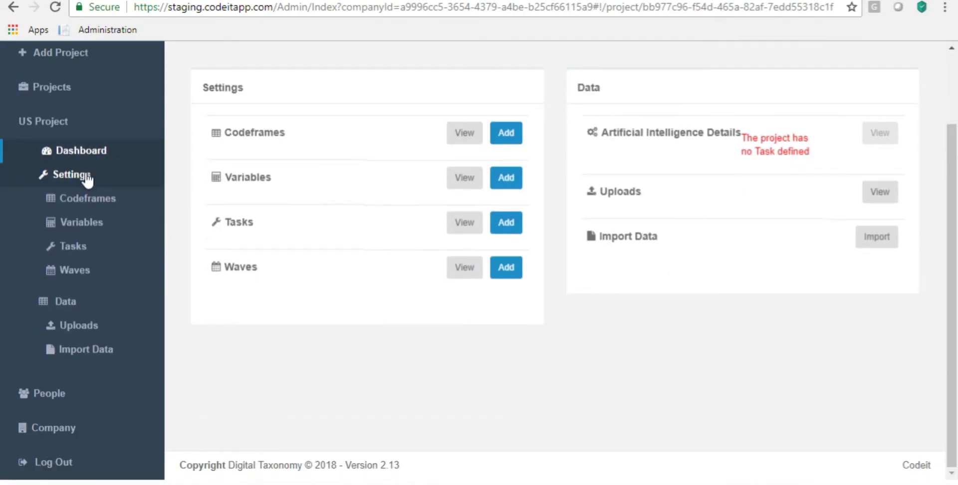
{"action": "scroll", "coordinate": [85, 170], "scroll_direction": "up", "scroll_amount": 2}
{"action": "scroll", "coordinate": [122, 240], "scroll_direction": "down", "scroll_amount": 2}
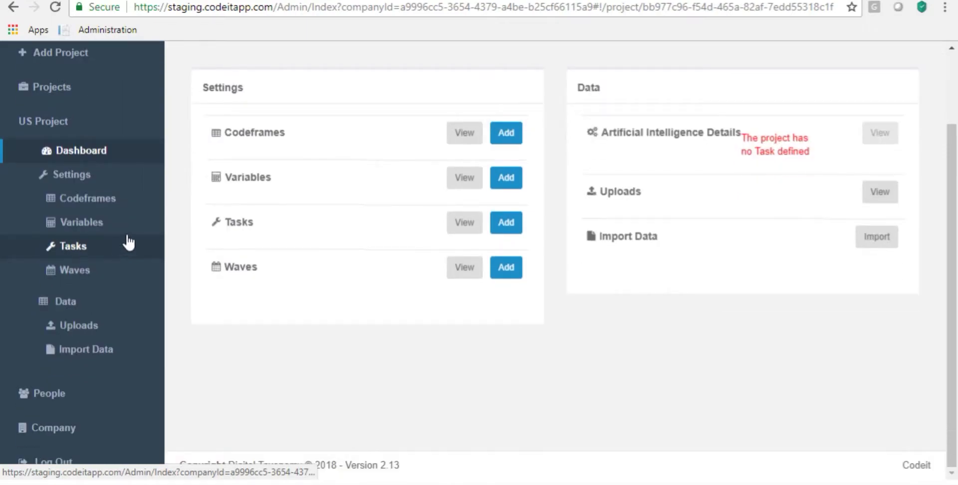
{"action": "left_click", "coordinate": [58, 410]}
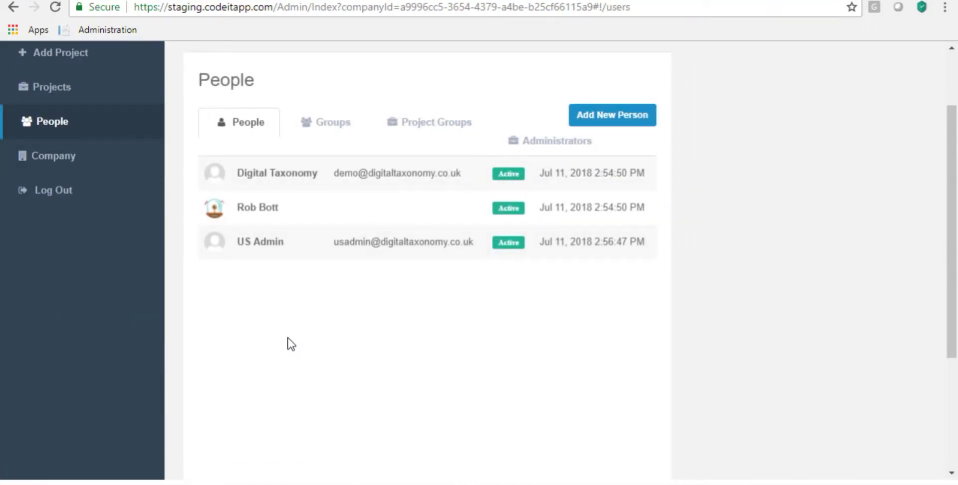
- Add a new person, US Coder, with first name, last name and e-mail address
{"action": "scroll", "coordinate": [292, 343], "scroll_direction": "up", "scroll_amount": 2}
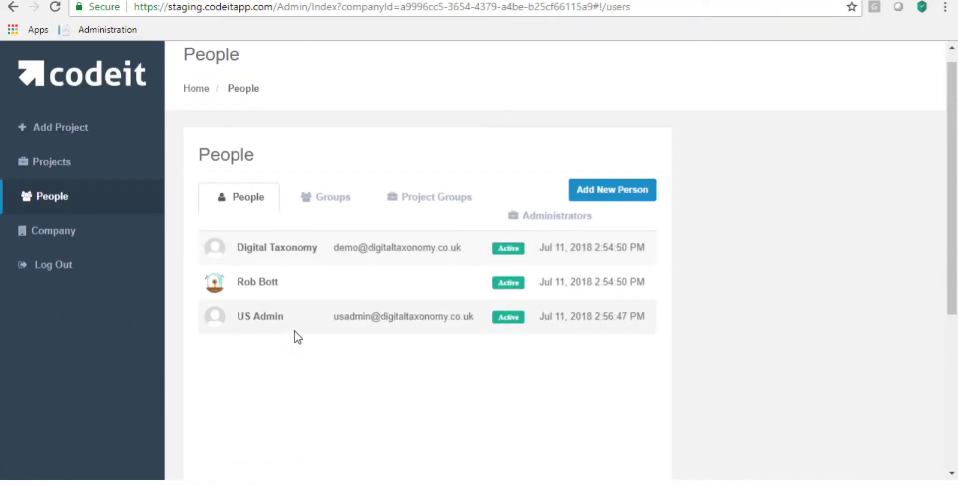
{"action": "left_click", "coordinate": [595, 195]}
{"action": "left_click", "coordinate": [451, 140]}
{"action": "type", "text": "US"}
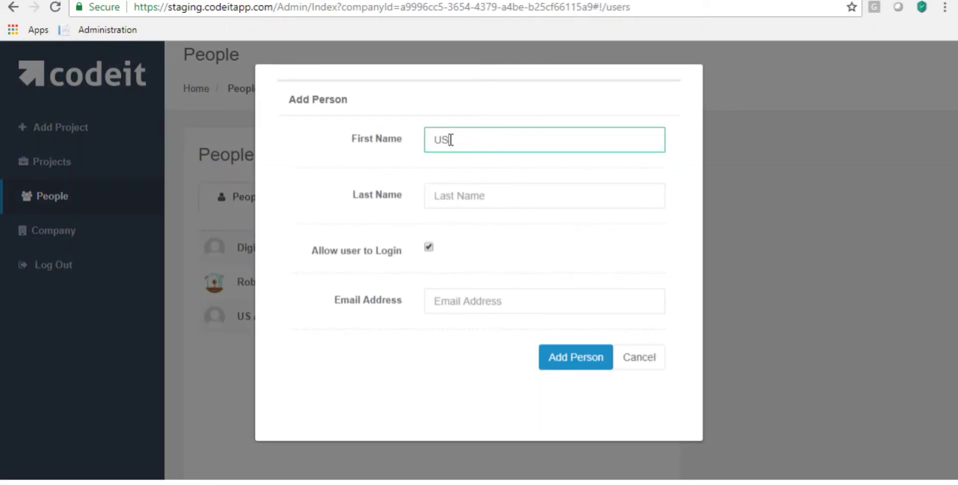
{"action": "key", "text": "Tab"}
{"action": "type", "text": "Co"}
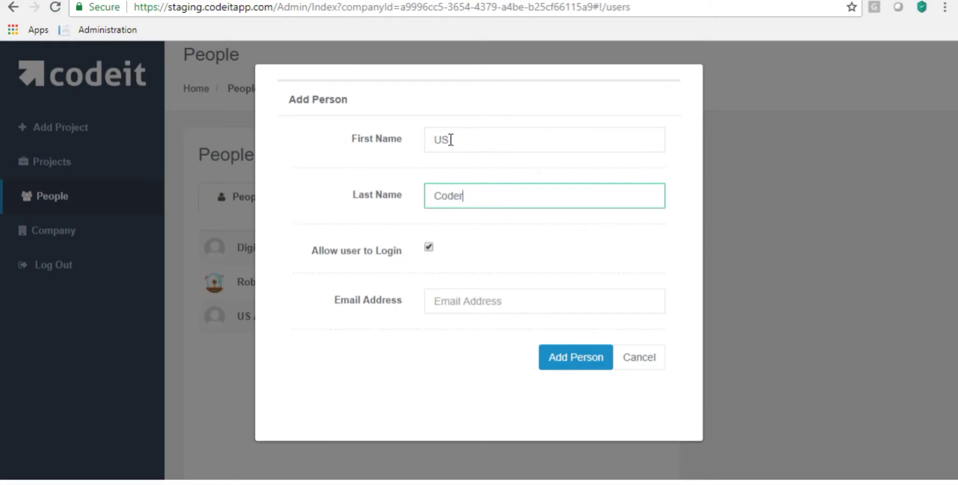
{"action": "left_click", "coordinate": [475, 300]}
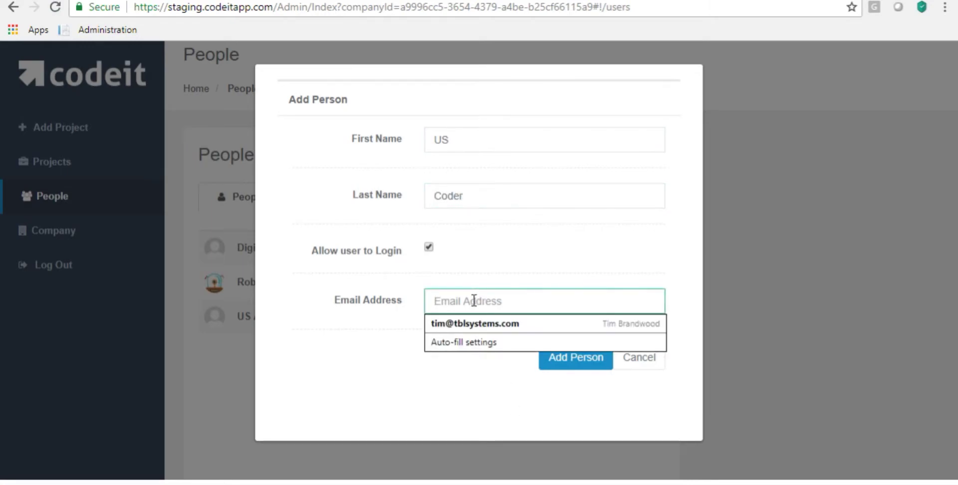
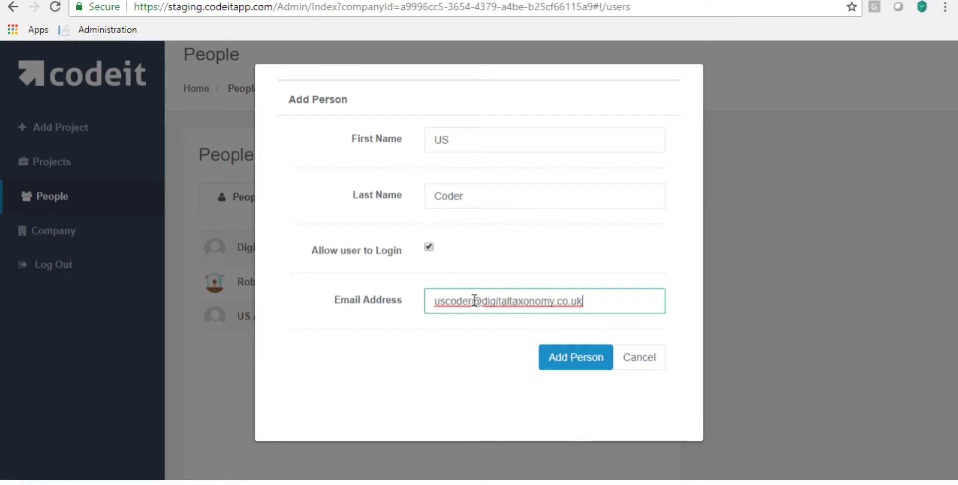
{"action": "left_click", "coordinate": [576, 357]}
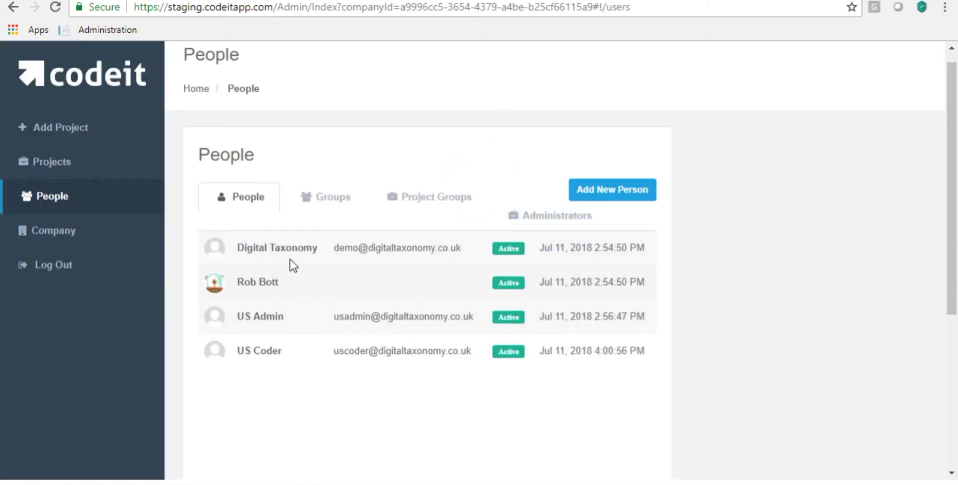
- Reset US Coder's password to a new value
{"action": "left_click", "coordinate": [283, 355]}
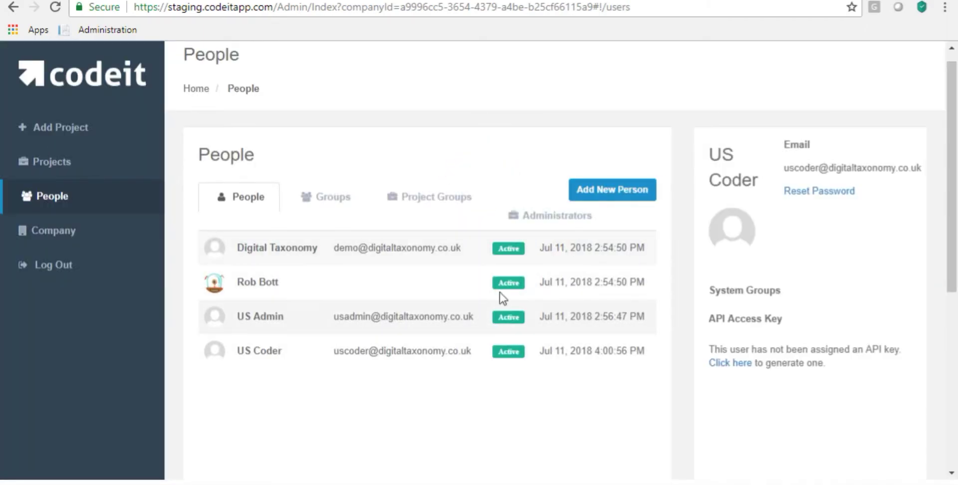
{"action": "left_click", "coordinate": [805, 194]}
{"action": "left_click", "coordinate": [513, 136]}
{"action": "type", "text": "123456"}
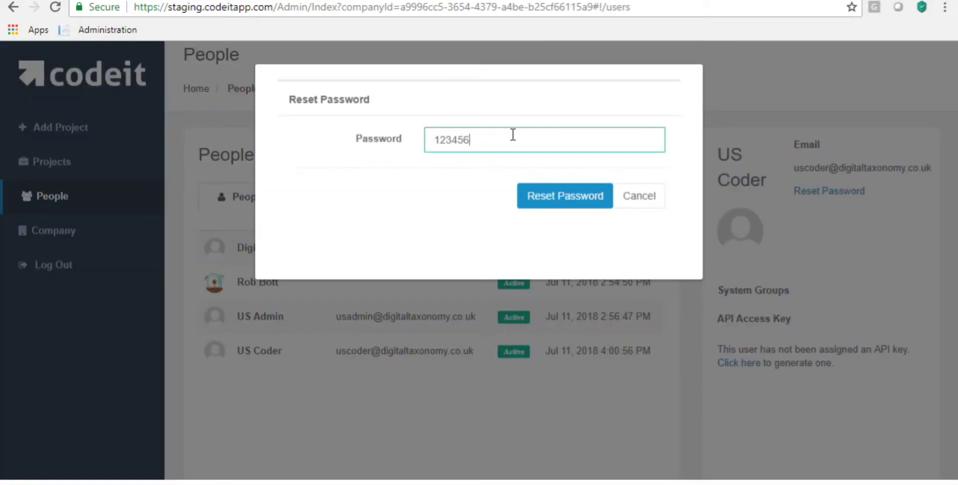
{"action": "left_click", "coordinate": [552, 196]}
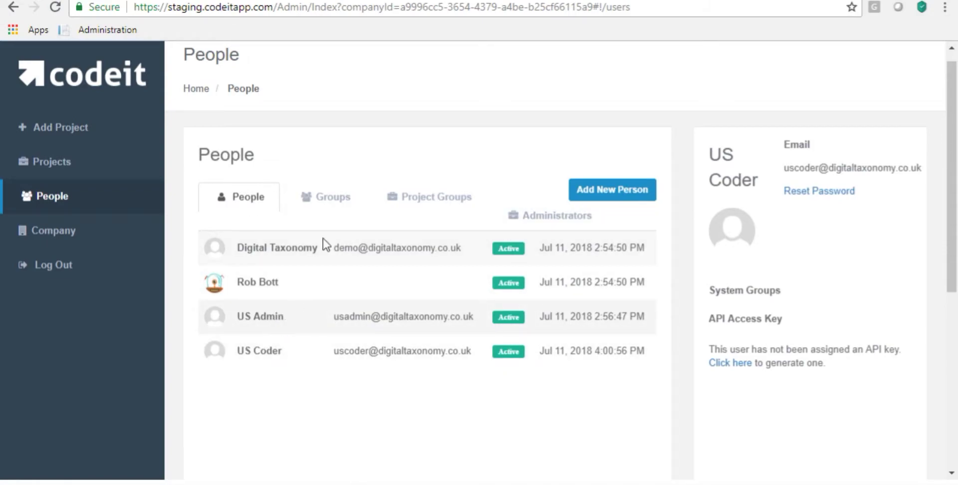
{"action": "left_click", "coordinate": [327, 199]}
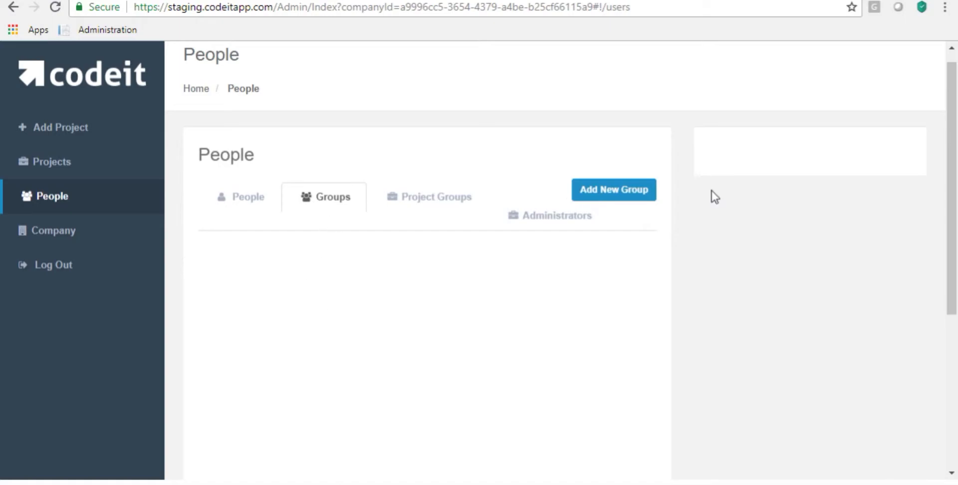
- Create a new group named US Coders
{"action": "left_click", "coordinate": [626, 195]}
{"action": "left_click", "coordinate": [482, 139]}
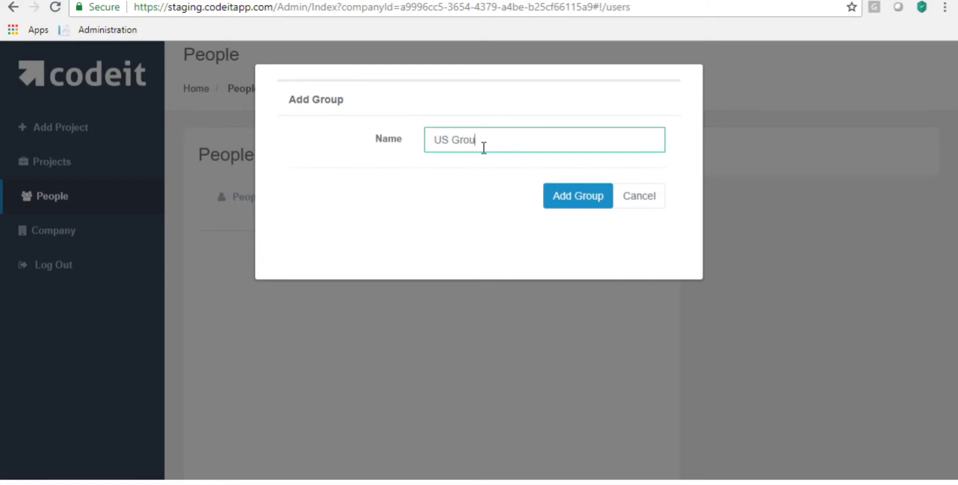
{"action": "type", "text": "US Coders"}
{"action": "left_click", "coordinate": [577, 195]}
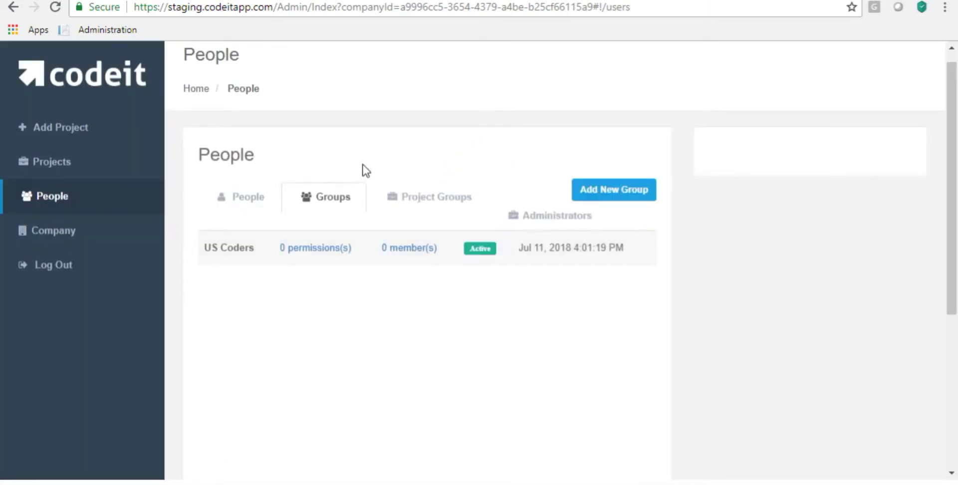
- Add US Coder as a member of US Coders, then return to People
{"action": "left_click", "coordinate": [396, 247]}
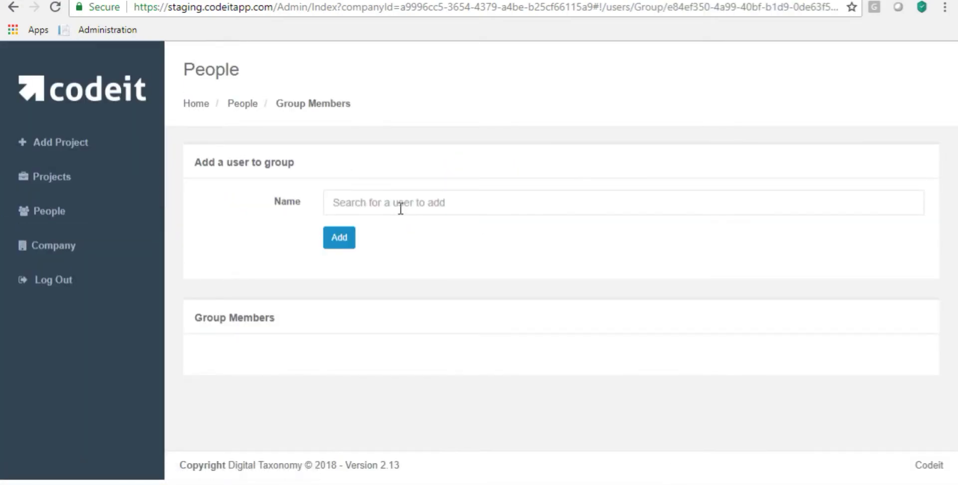
{"action": "type", "text": "us"}
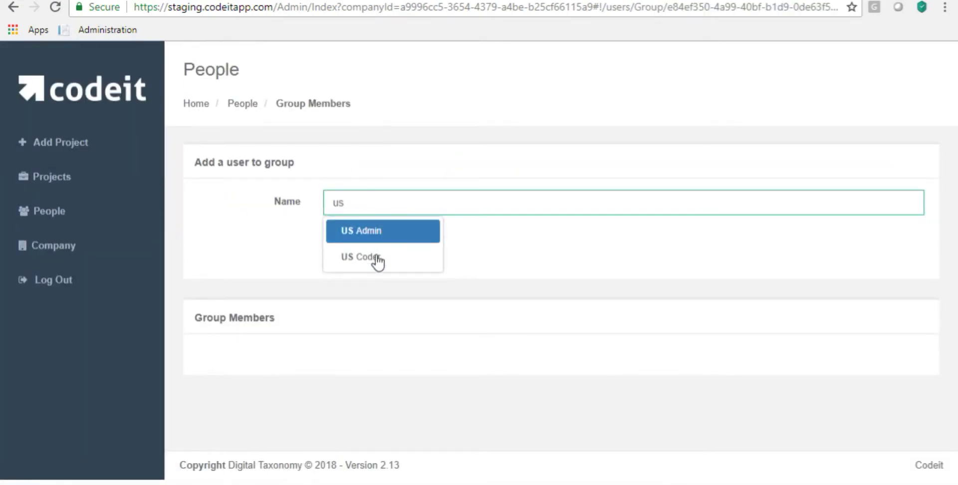
{"action": "left_click", "coordinate": [378, 258]}
{"action": "left_click", "coordinate": [339, 237]}
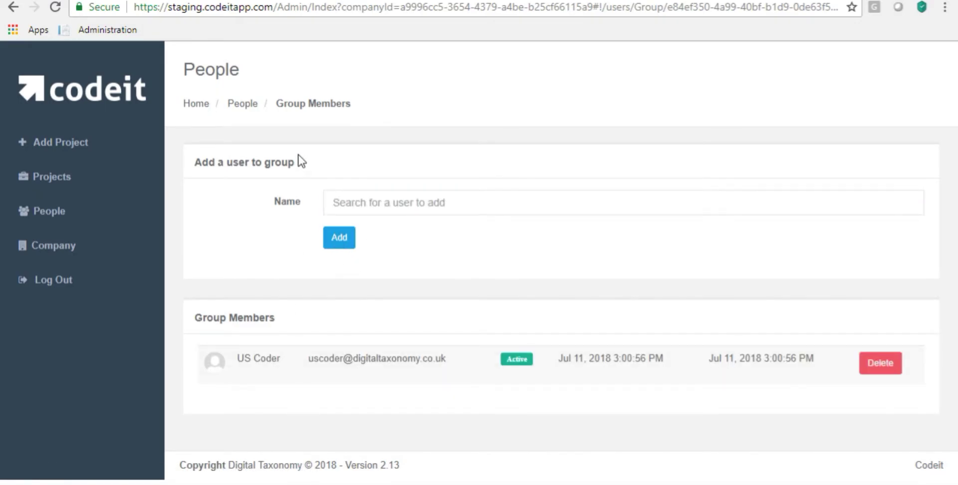
{"action": "left_click", "coordinate": [243, 102]}
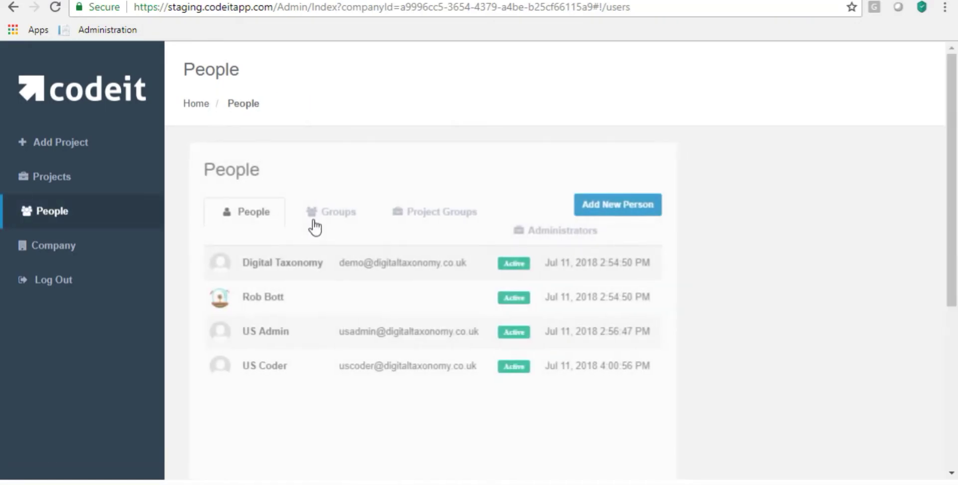
- Grant the US Coders group the Coder permission on US Project only
{"action": "left_click", "coordinate": [315, 227]}
{"action": "left_click", "coordinate": [310, 267]}
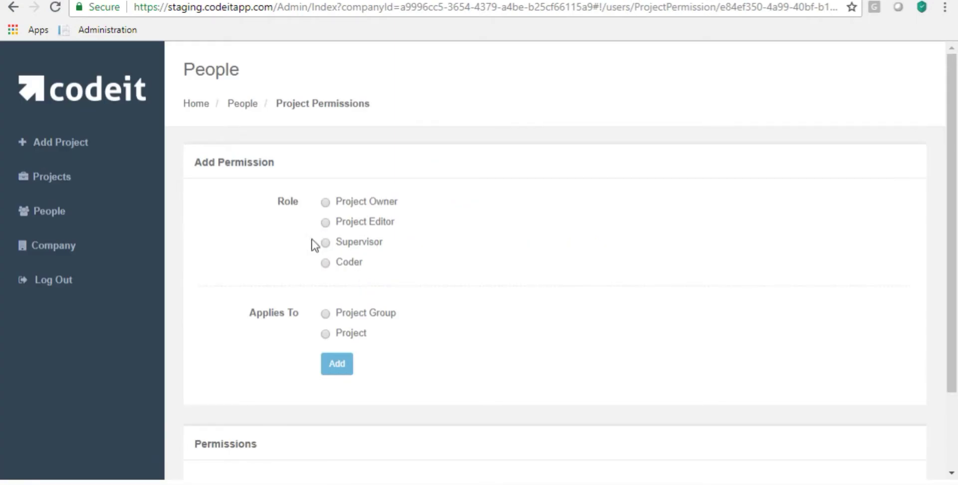
{"action": "left_click", "coordinate": [325, 334]}
{"action": "left_click", "coordinate": [327, 369]}
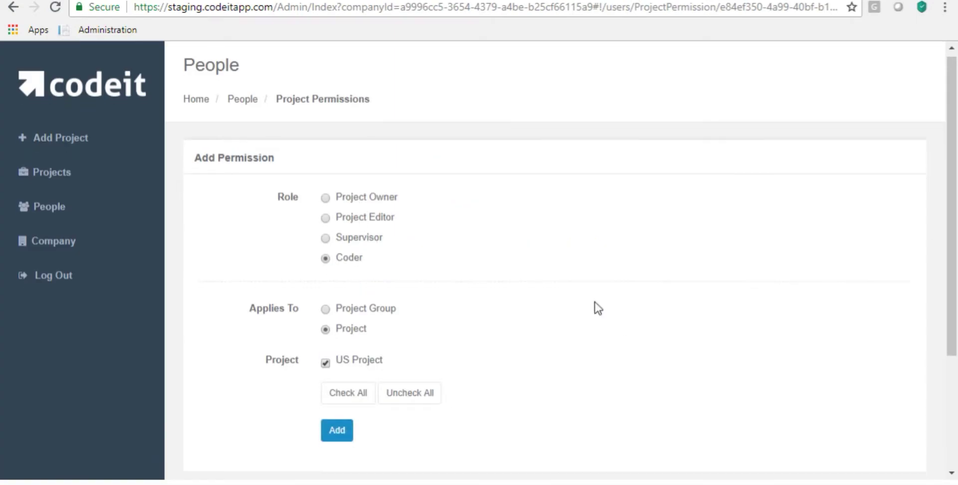
{"action": "scroll", "coordinate": [595, 307], "scroll_direction": "down", "scroll_amount": 3}
{"action": "left_click", "coordinate": [342, 268]}
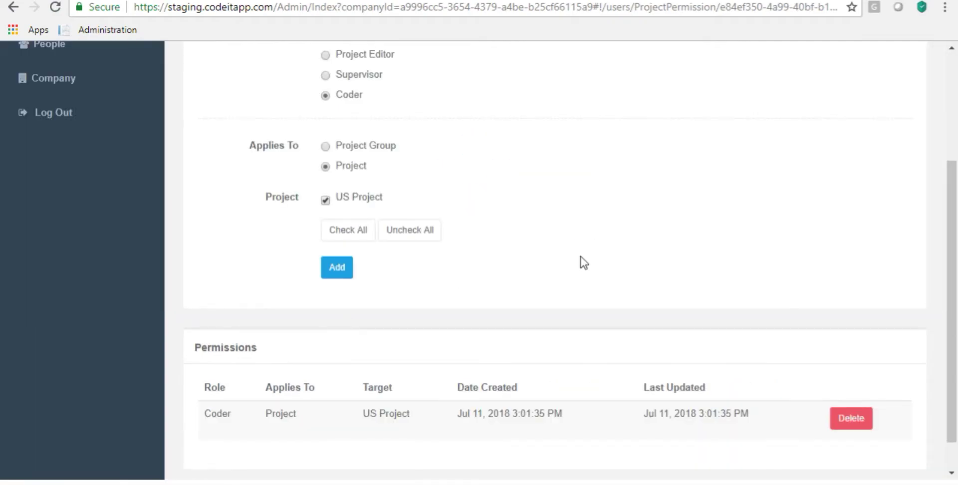
{"action": "scroll", "coordinate": [510, 311], "scroll_direction": "down", "scroll_amount": 1}
{"action": "scroll", "coordinate": [299, 230], "scroll_direction": "up", "scroll_amount": 4}
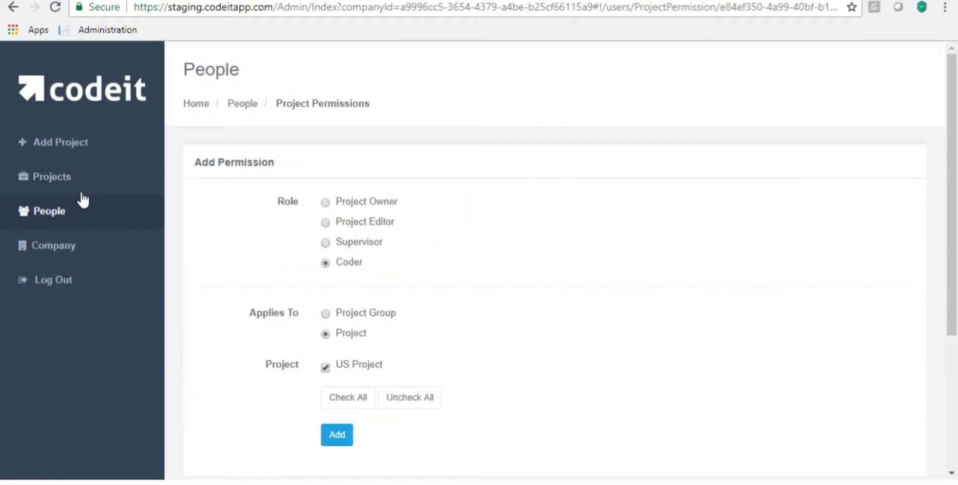
{"action": "left_click", "coordinate": [90, 227]}
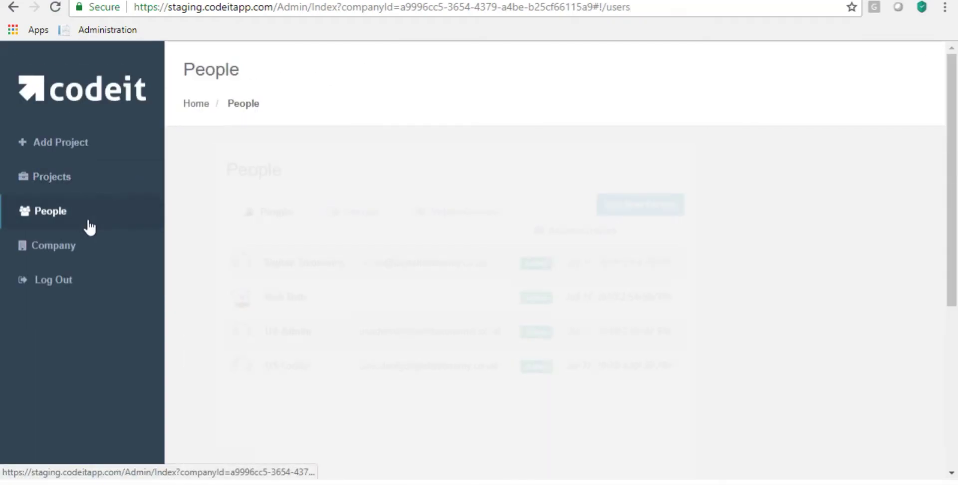
- Log out of the admin account and sign in as the US coder
{"action": "left_click", "coordinate": [51, 280]}
{"action": "left_click", "coordinate": [199, 143]}
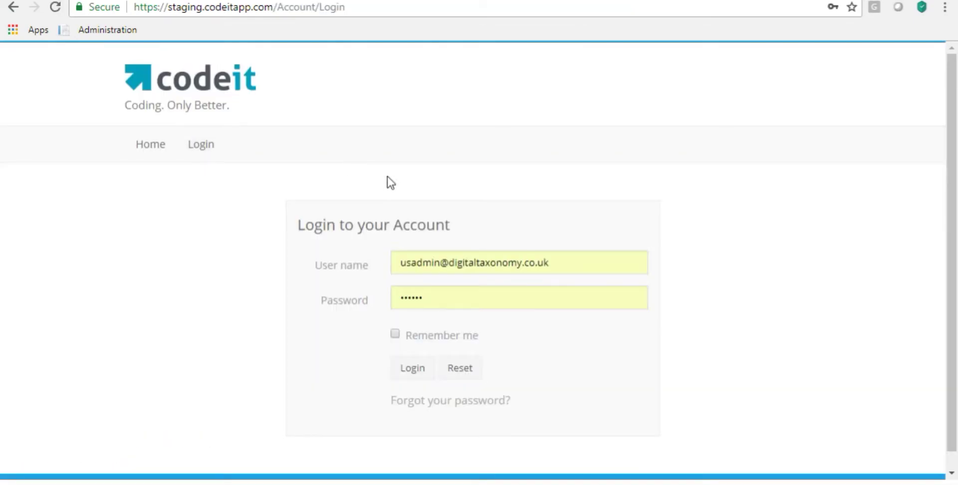
{"action": "left_click", "coordinate": [444, 266]}
{"action": "left_click_drag", "start_coordinate": [441, 266], "coordinate": [418, 269]}
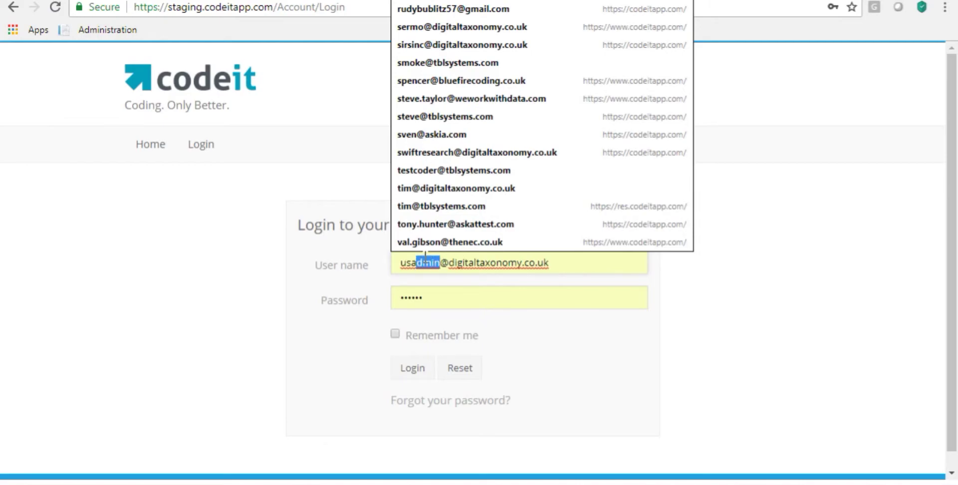
{"action": "key", "text": "BackSpace"}
{"action": "key", "text": "BackSpace"}
{"action": "type", "text": "coder"}
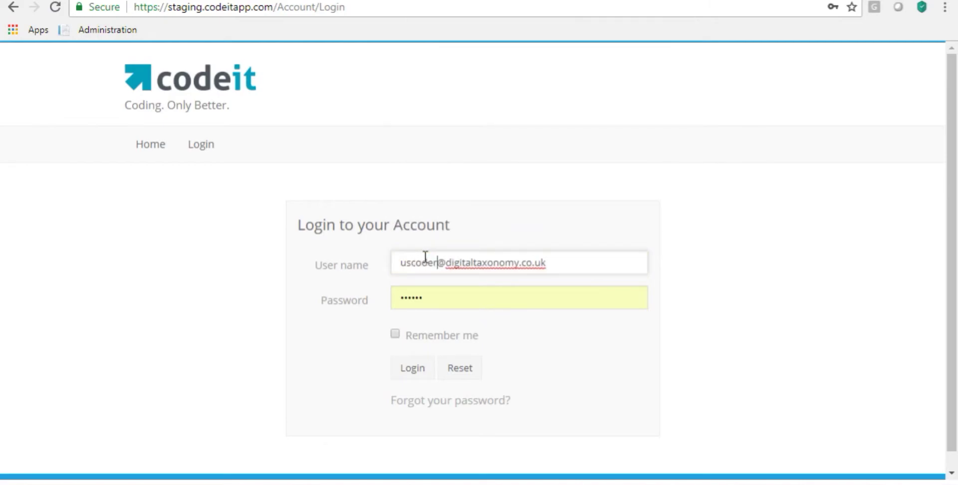
{"action": "left_click", "coordinate": [418, 378]}
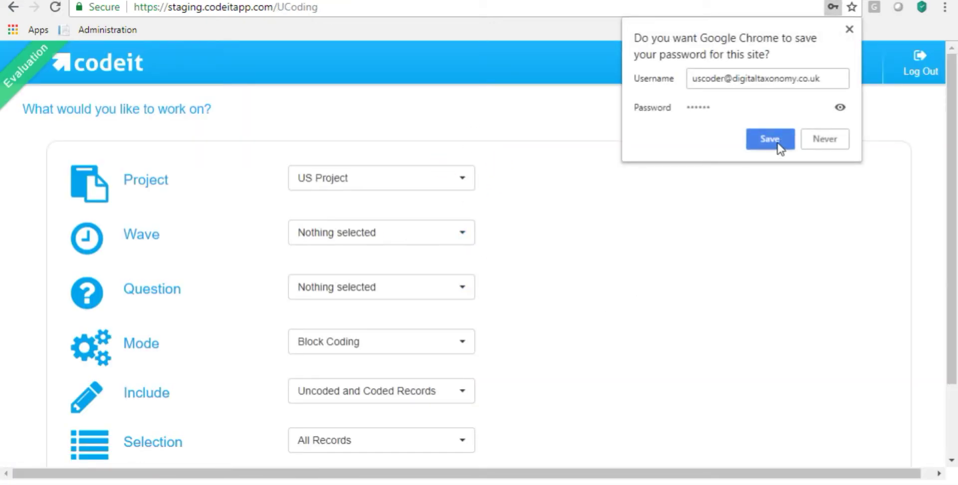
{"action": "left_click", "coordinate": [780, 144]}
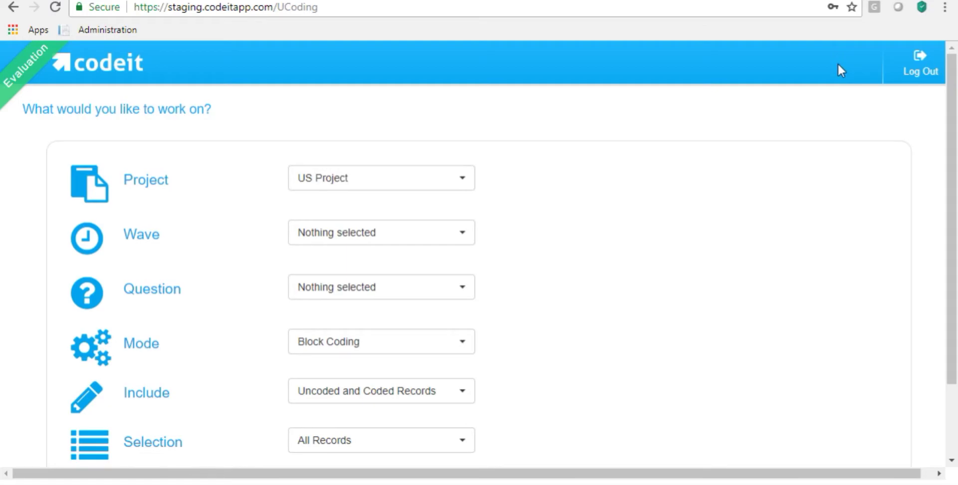
- Check that the Project dropdown offers US Project to the coder
{"action": "left_click", "coordinate": [457, 186]}
{"action": "left_click", "coordinate": [458, 186]}
{"action": "left_click", "coordinate": [469, 177]}
{"action": "left_click", "coordinate": [464, 176]}
- Sign out and start entering the Europe admin's user name at login
{"action": "left_click", "coordinate": [916, 71]}
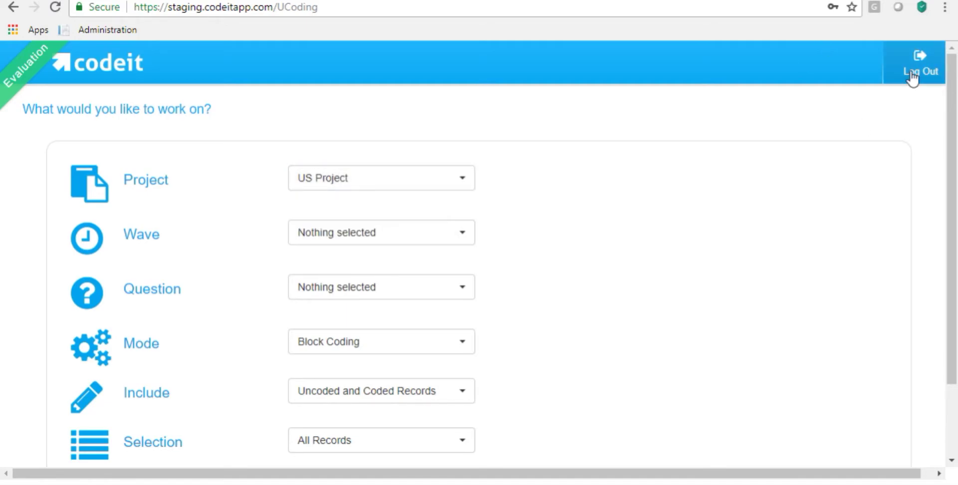
{"action": "left_click", "coordinate": [199, 145]}
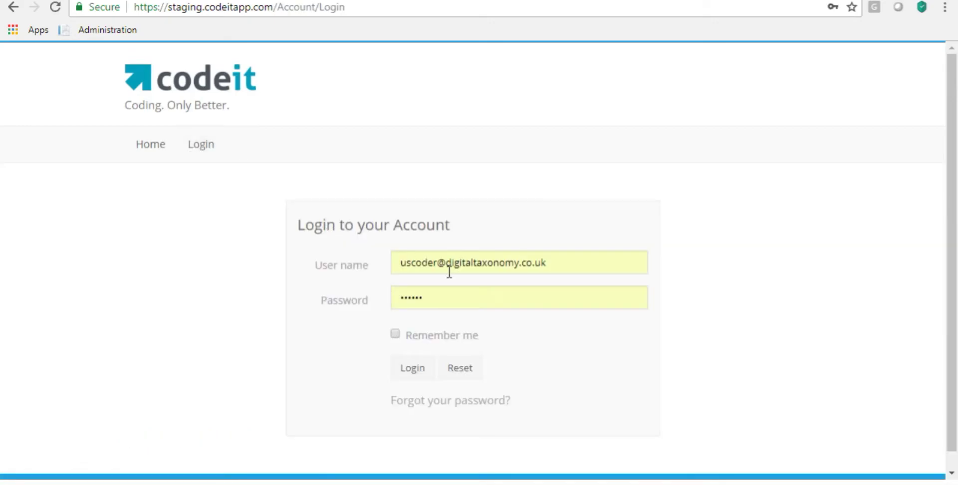
{"action": "left_click", "coordinate": [407, 263]}
{"action": "double_click", "coordinate": [417, 263]}
{"action": "key", "text": "BackSpace"}
{"action": "type", "text": "europea"}
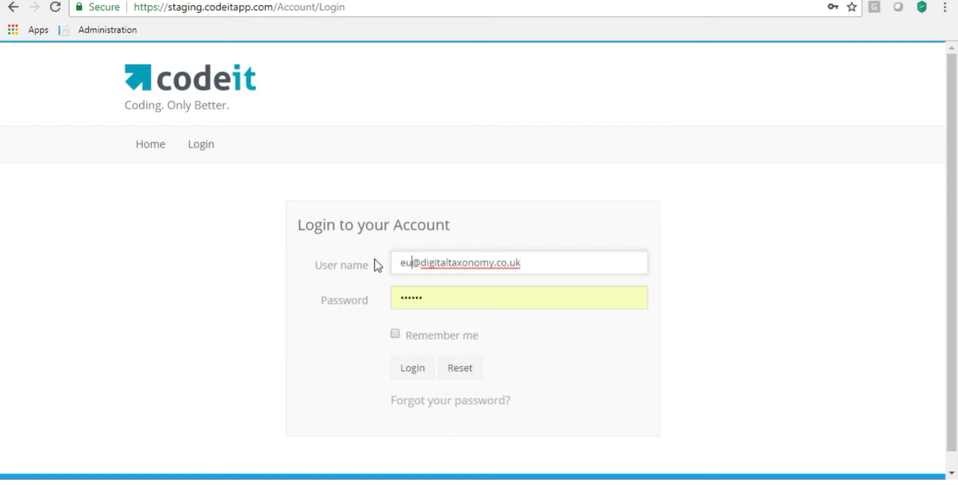
{"action": "type", "text": "dmin"}
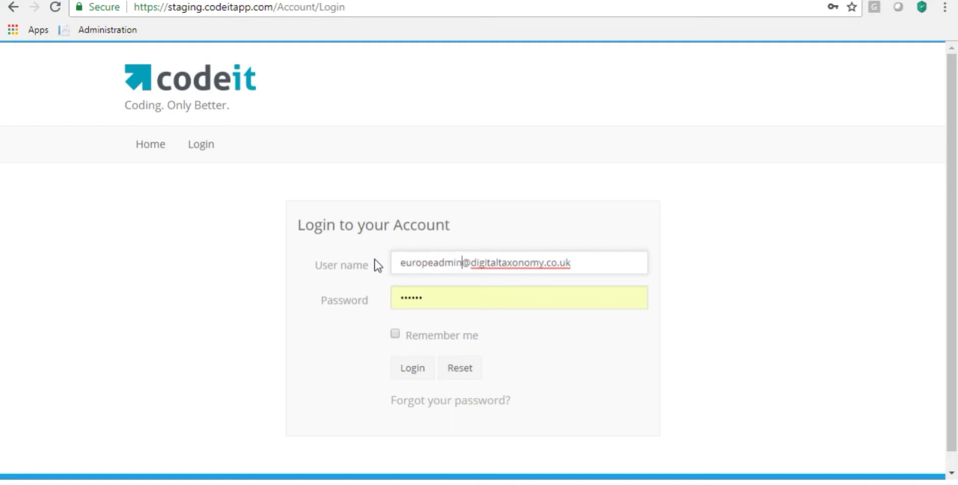
- Log in as the Europe admin and open the Administration area's Projects page
{"action": "left_click", "coordinate": [402, 369]}
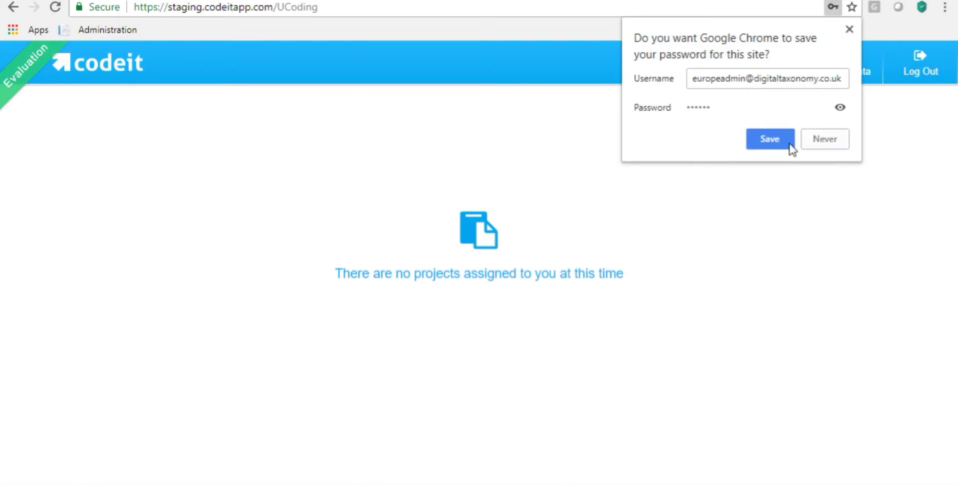
{"action": "left_click", "coordinate": [790, 144]}
{"action": "left_click", "coordinate": [681, 70]}
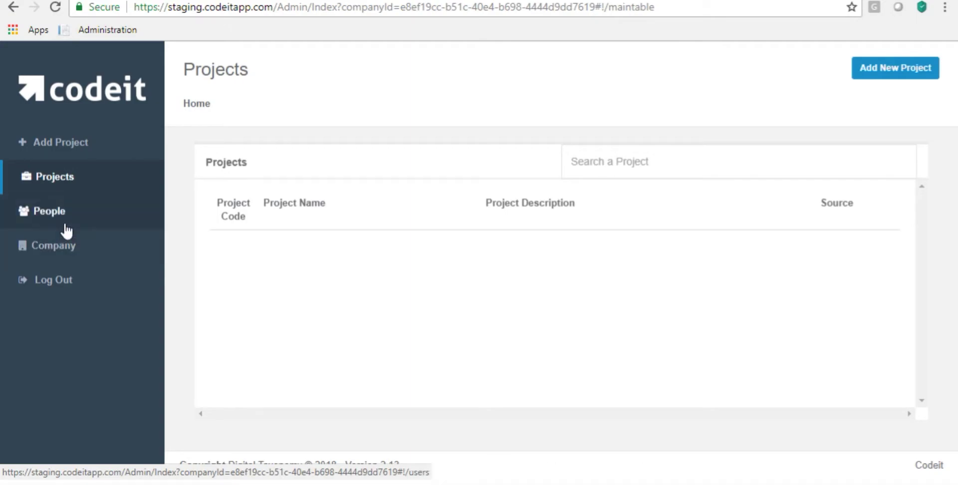
- Add Europe Coder as a new person with their company e-mail address
{"action": "left_click", "coordinate": [33, 221]}
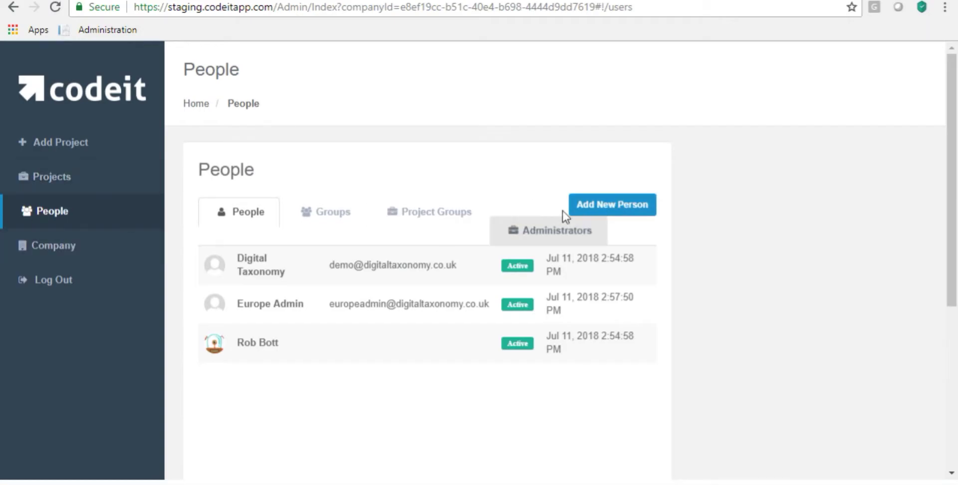
{"action": "left_click", "coordinate": [619, 206]}
{"action": "left_click", "coordinate": [462, 134]}
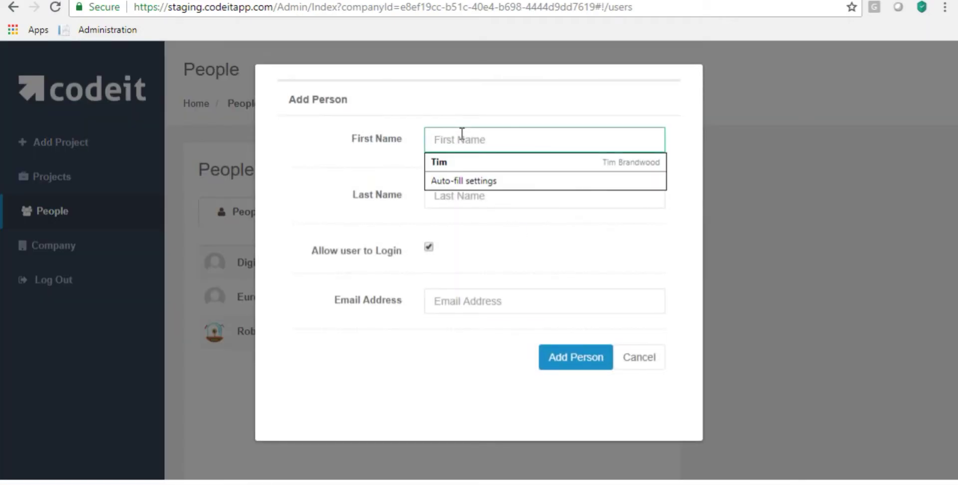
{"action": "type", "text": "Europ"}
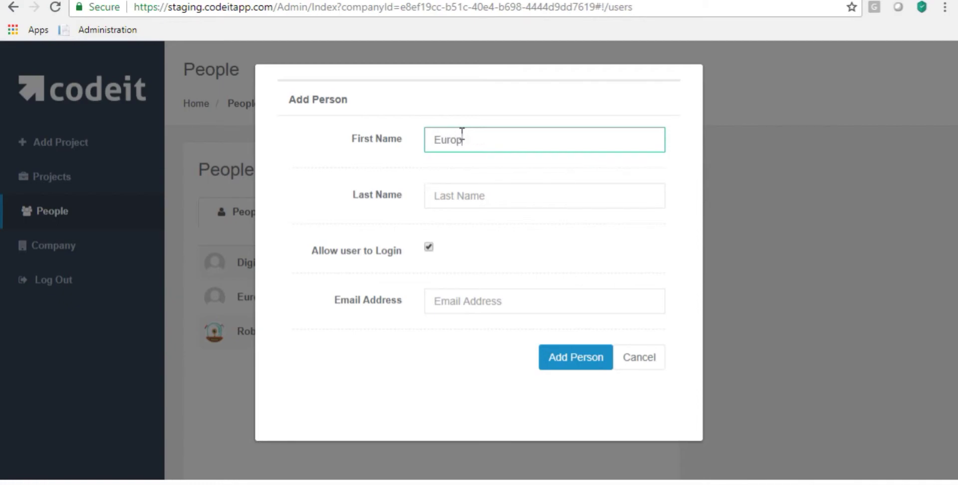
{"action": "type", "text": "C"}
{"action": "key", "text": "Tab"}
{"action": "key", "text": "Tab"}
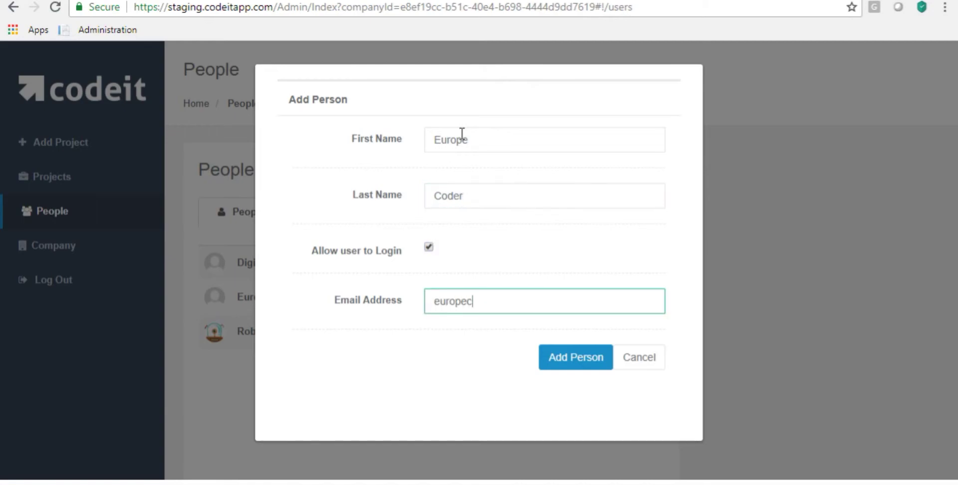
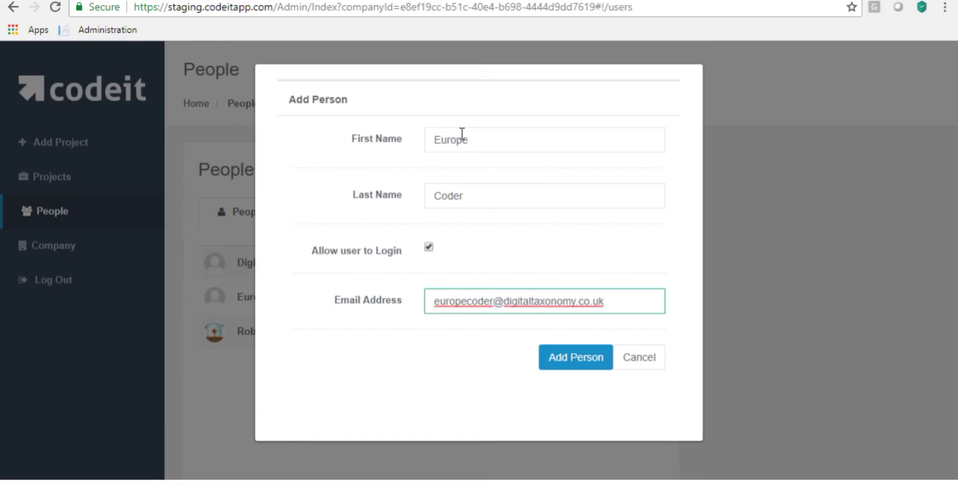
{"action": "left_click", "coordinate": [574, 364]}
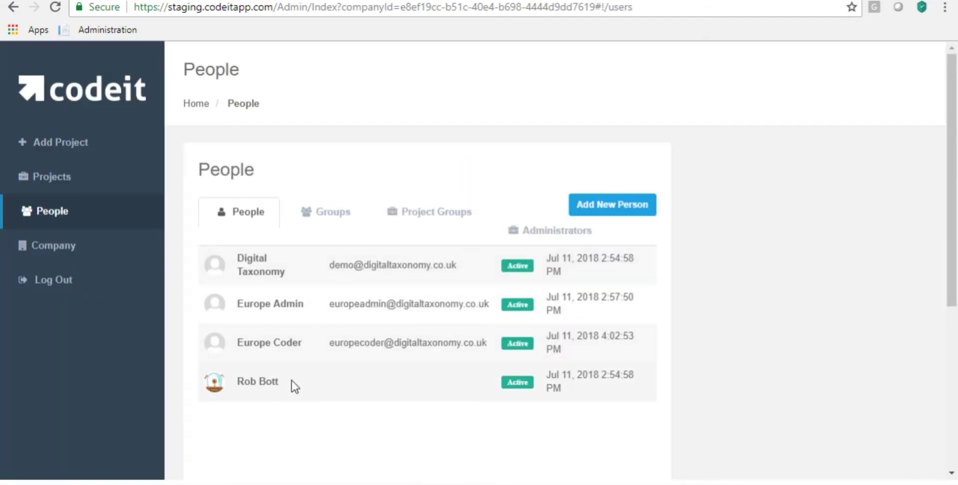
- Set a new password for Europe Coder from their details
{"action": "left_click", "coordinate": [291, 356]}
{"action": "left_click", "coordinate": [839, 209]}
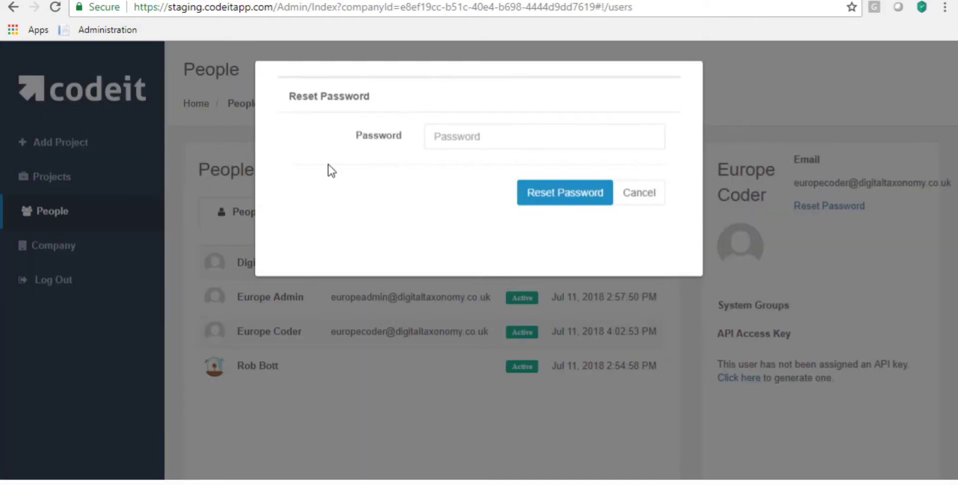
{"action": "left_click", "coordinate": [452, 142]}
{"action": "type", "text": "123456"}
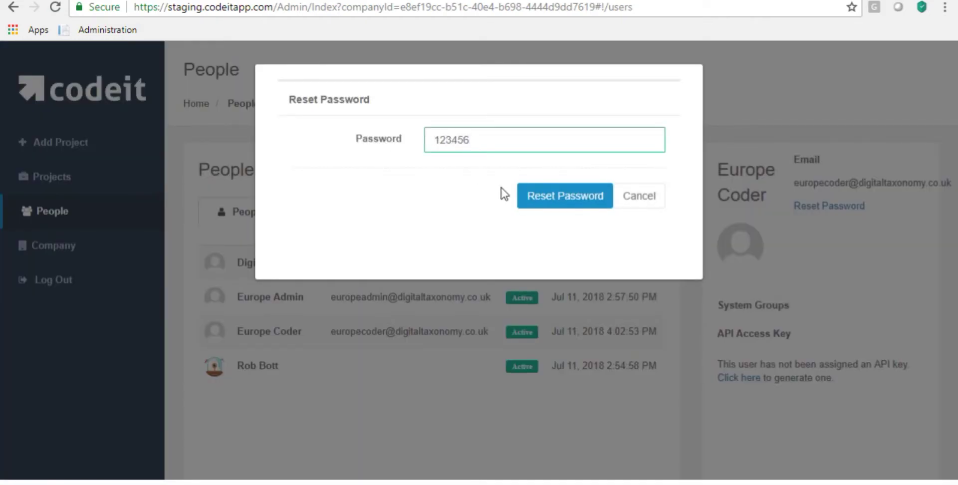
{"action": "left_click", "coordinate": [556, 195]}
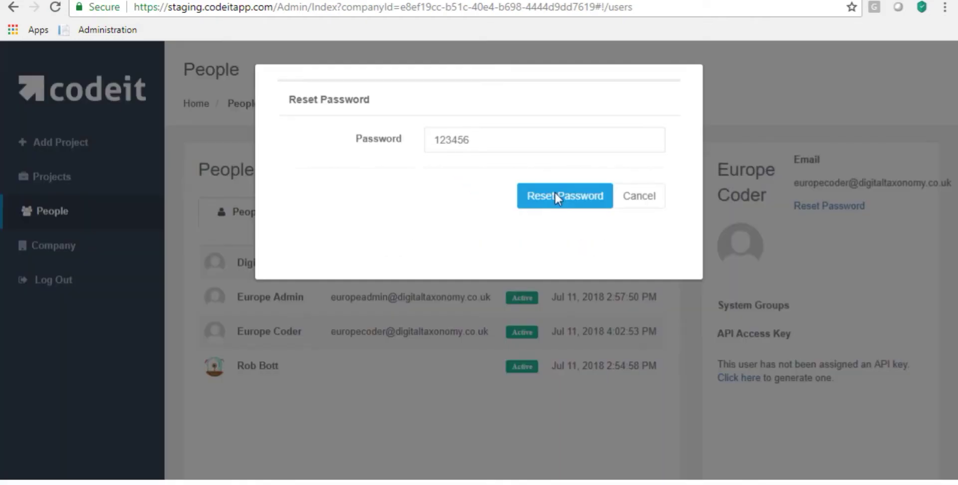
{"action": "left_click", "coordinate": [115, 175]}
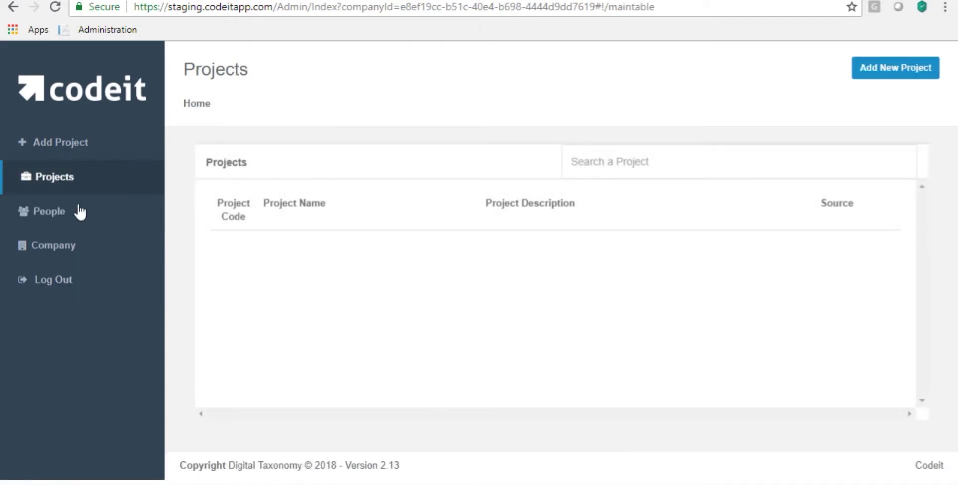
- Add a project named Europe Project
{"action": "left_click", "coordinate": [58, 142]}
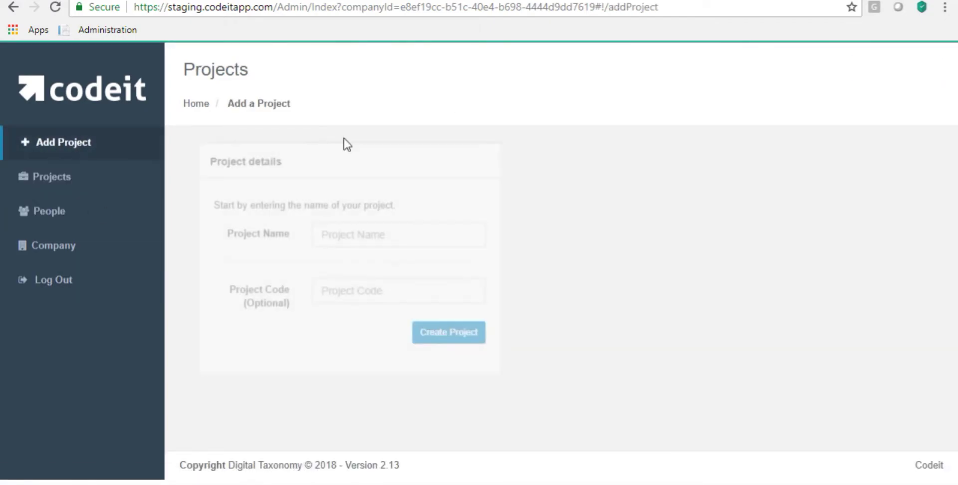
{"action": "left_click", "coordinate": [315, 236]}
{"action": "type", "text": "Europe Project"}
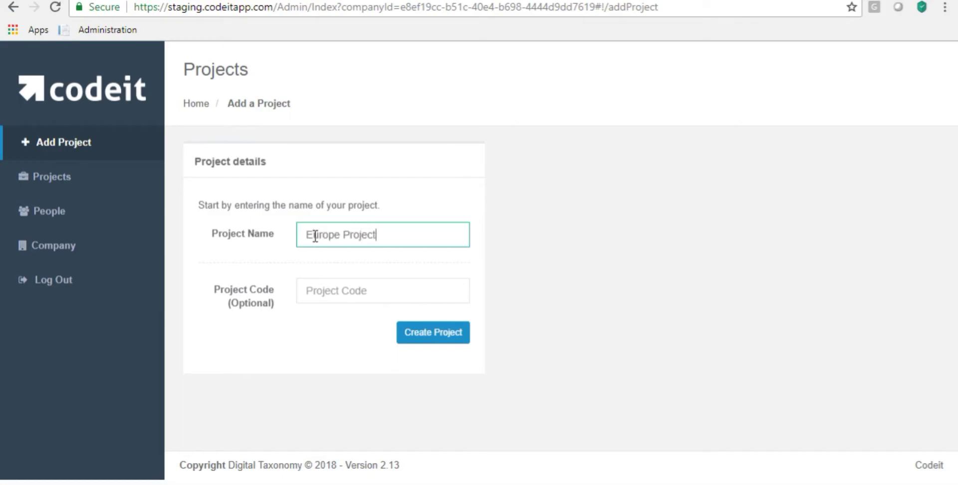
{"action": "left_click", "coordinate": [408, 324]}
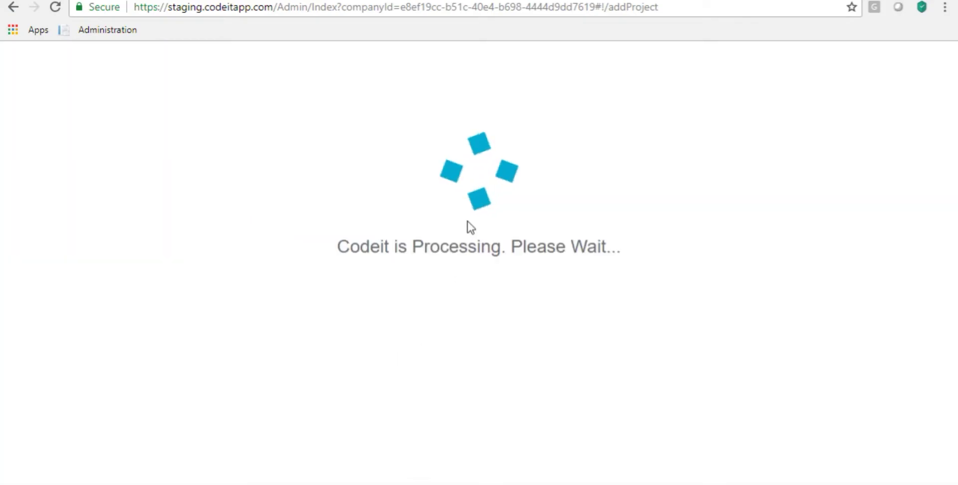
{"action": "scroll", "coordinate": [80, 395], "scroll_direction": "down", "scroll_amount": 2}
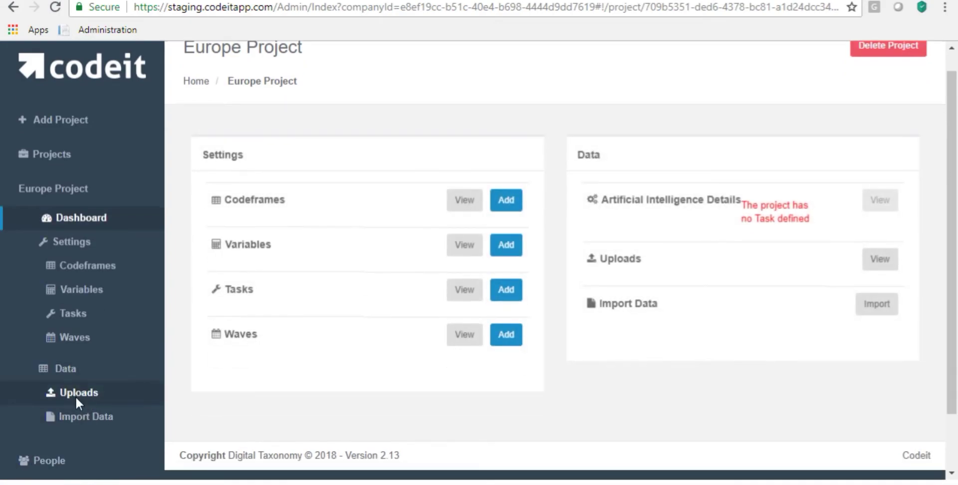
- Create a new group named Europe Coders under People > Groups
{"action": "left_click", "coordinate": [45, 399]}
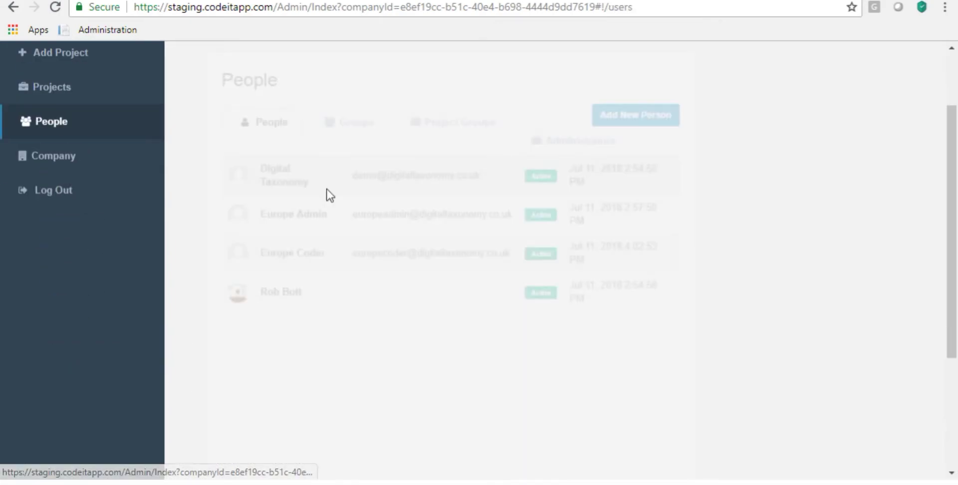
{"action": "left_click", "coordinate": [330, 129]}
{"action": "left_click", "coordinate": [622, 114]}
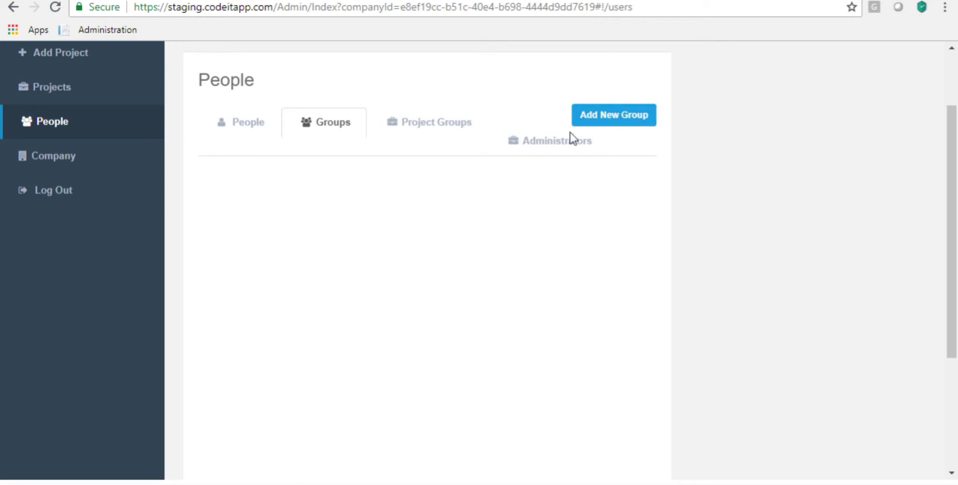
{"action": "left_click", "coordinate": [469, 143]}
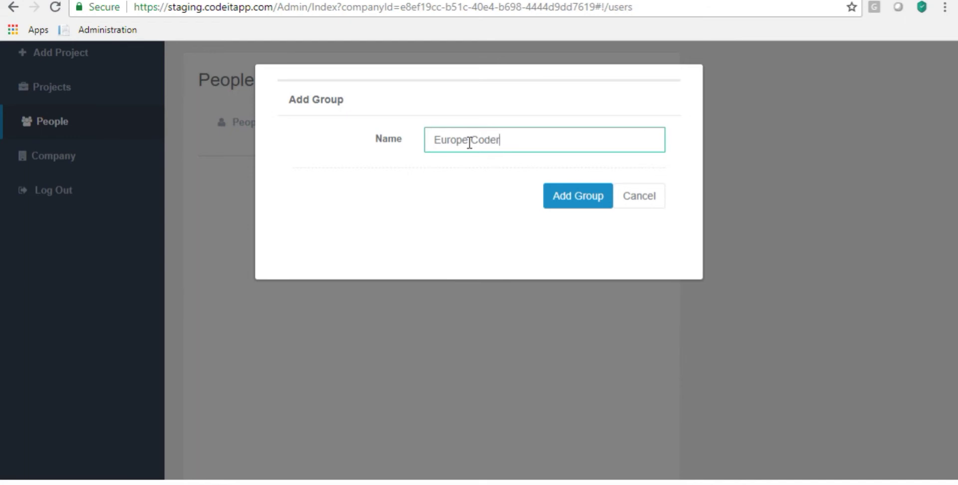
{"action": "left_click", "coordinate": [567, 209]}
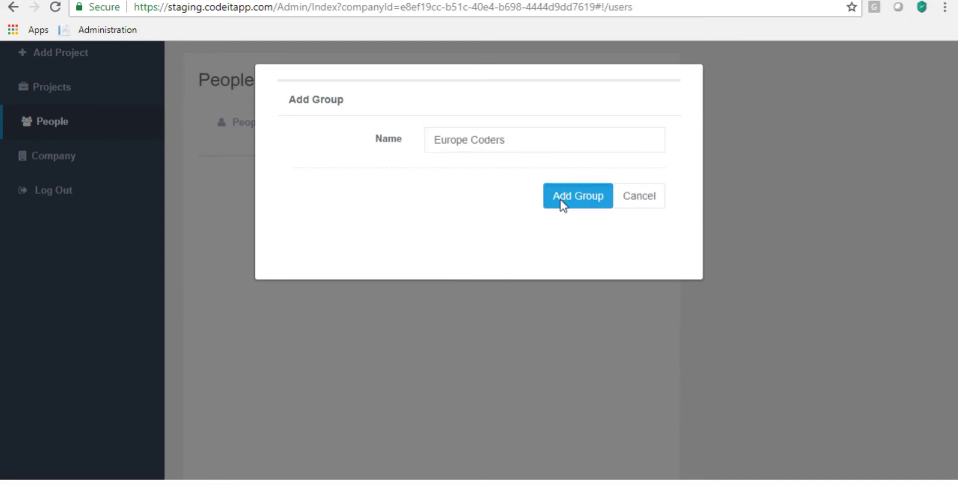
{"action": "left_click", "coordinate": [561, 203]}
- Add Europe Coder as the group's member and return to the Groups list
{"action": "left_click", "coordinate": [424, 173]}
{"action": "left_click", "coordinate": [385, 114]}
{"action": "type", "text": "eur"}
{"action": "left_click", "coordinate": [357, 170]}
{"action": "left_click", "coordinate": [349, 155]}
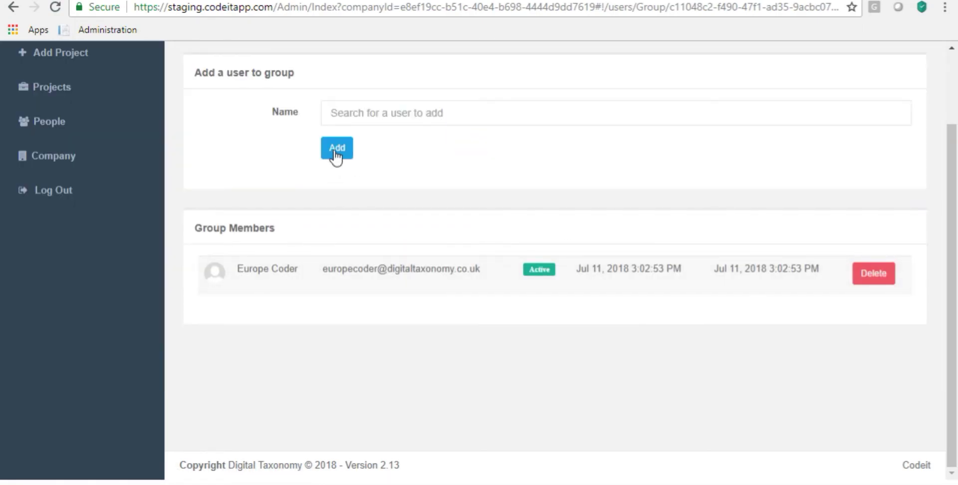
{"action": "scroll", "coordinate": [238, 74], "scroll_direction": "up", "scroll_amount": 3}
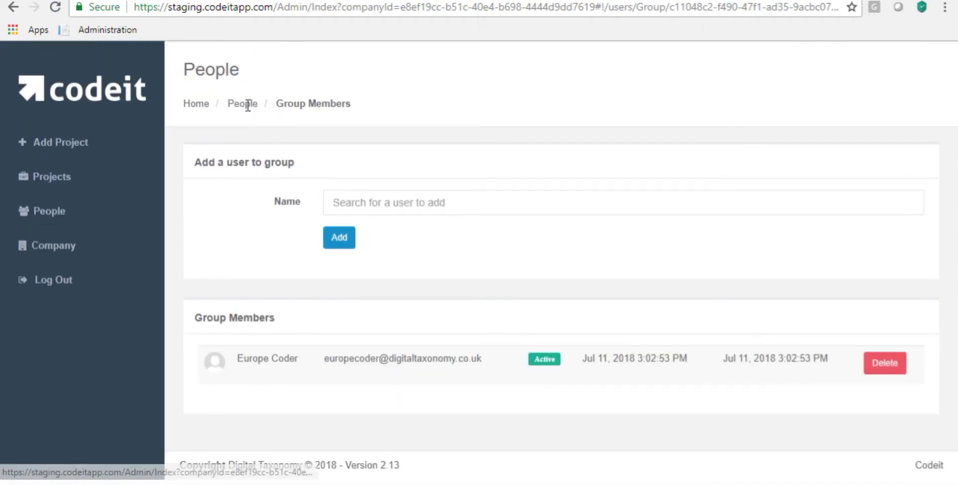
{"action": "left_click", "coordinate": [247, 103]}
{"action": "left_click", "coordinate": [338, 214]}
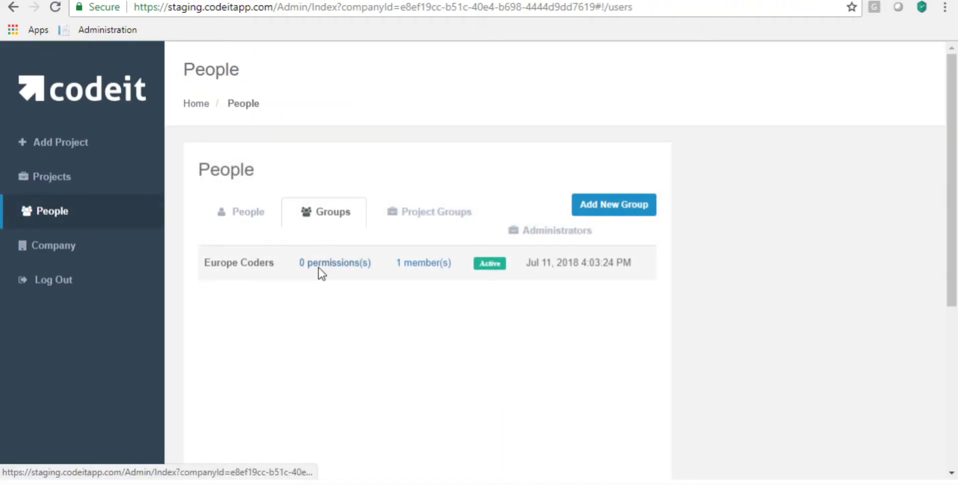
- Add a Coder permission for Europe Coders applying to Europe Project, then log out of admin
{"action": "left_click", "coordinate": [320, 266]}
{"action": "left_click", "coordinate": [325, 263]}
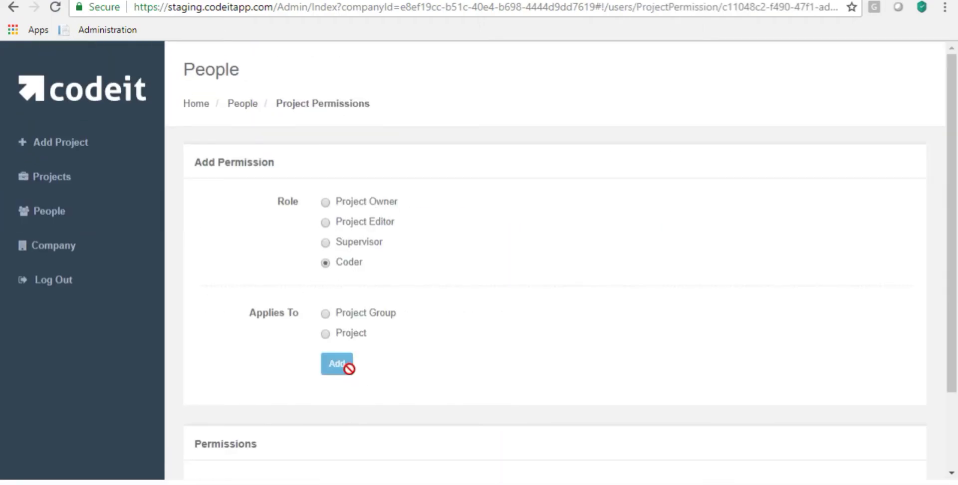
{"action": "left_click", "coordinate": [326, 333]}
{"action": "left_click", "coordinate": [329, 372]}
{"action": "scroll", "coordinate": [421, 357], "scroll_direction": "down", "scroll_amount": 3}
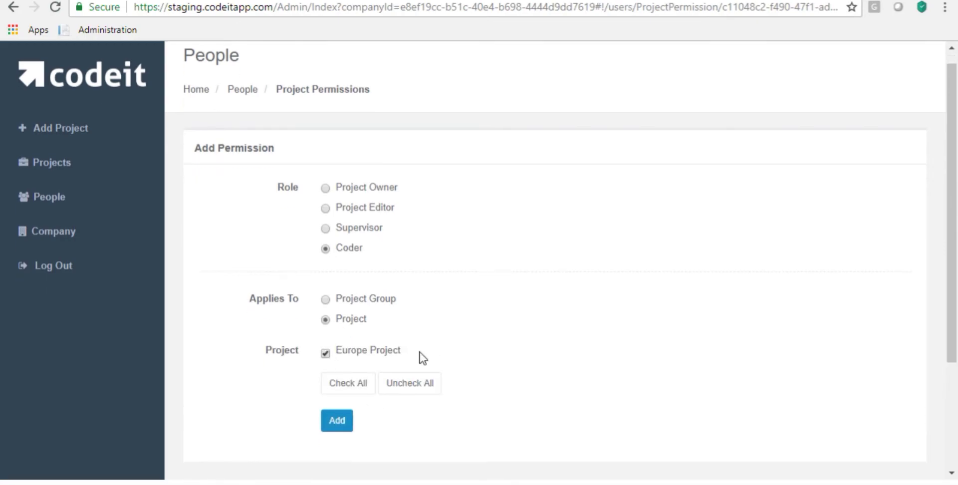
{"action": "left_click", "coordinate": [336, 274]}
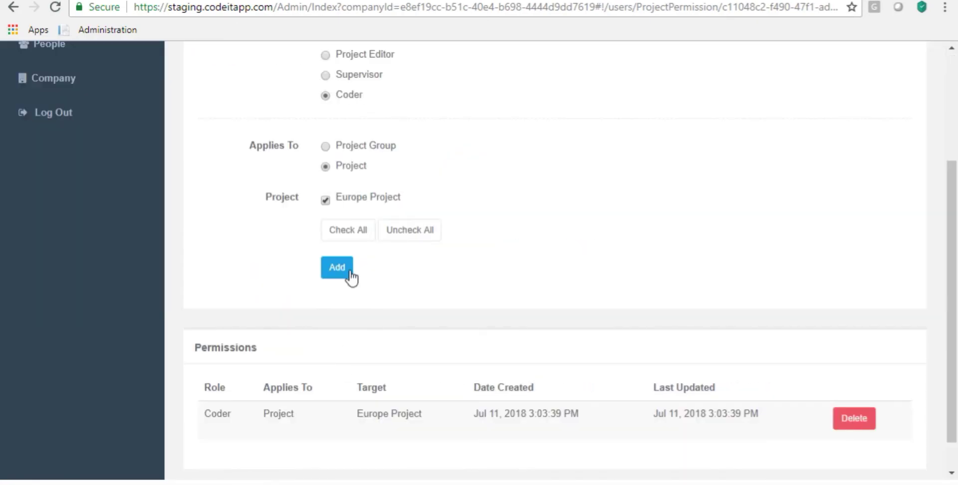
{"action": "scroll", "coordinate": [352, 202], "scroll_direction": "up", "scroll_amount": 3}
{"action": "left_click", "coordinate": [38, 283]}
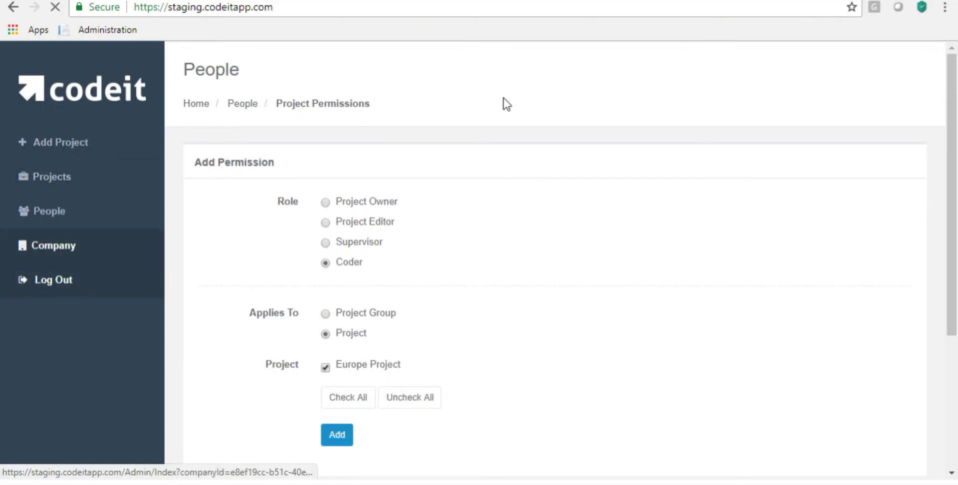
- Log in as Europe Coder by changing the autofilled admin user name to the coder's account
{"action": "left_click", "coordinate": [223, 149]}
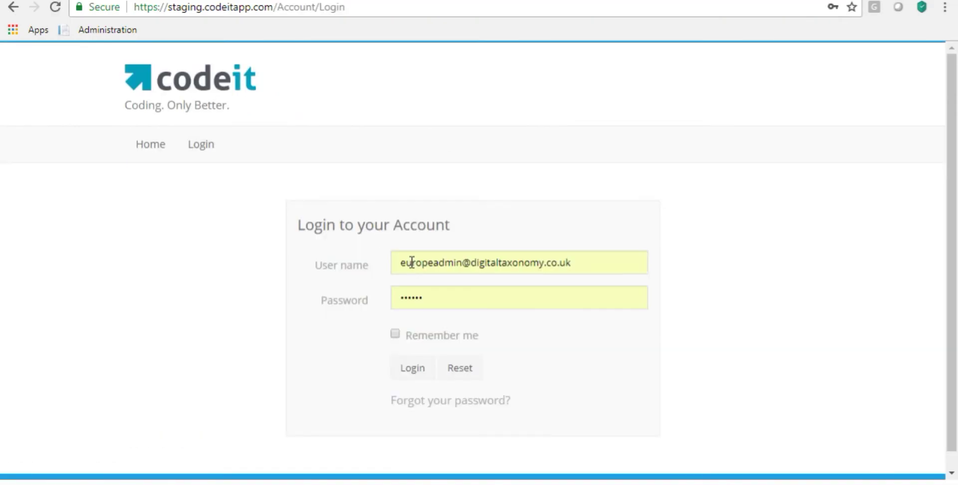
{"action": "left_click", "coordinate": [460, 261]}
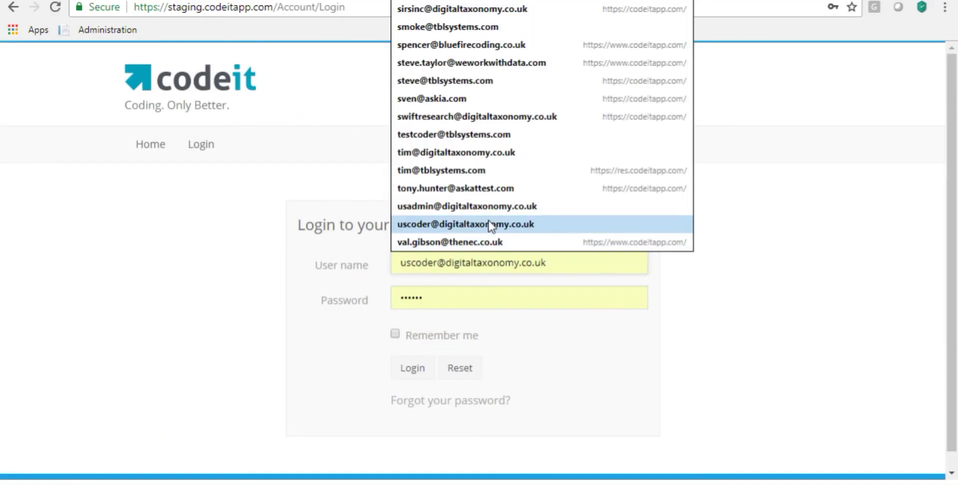
{"action": "key", "text": "Escape"}
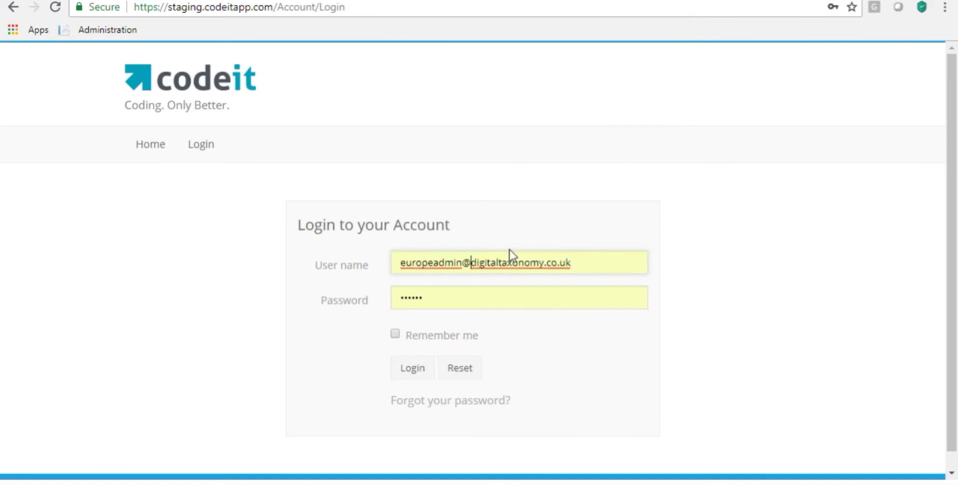
{"action": "key", "text": "BackSpace"}
{"action": "key", "text": "BackSpace"}
{"action": "key", "text": "BackSpace"}
{"action": "key", "text": "BackSpace"}
{"action": "key", "text": "BackSpace"}
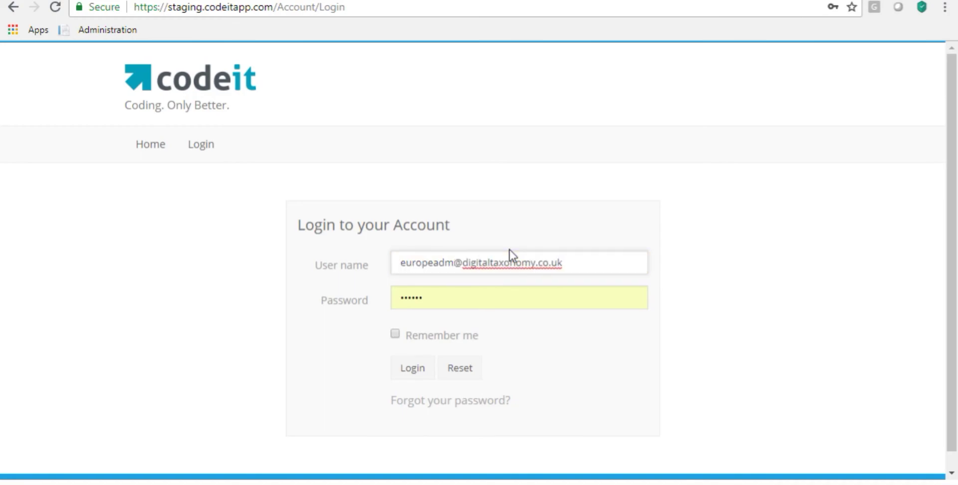
{"action": "type", "text": "coder"}
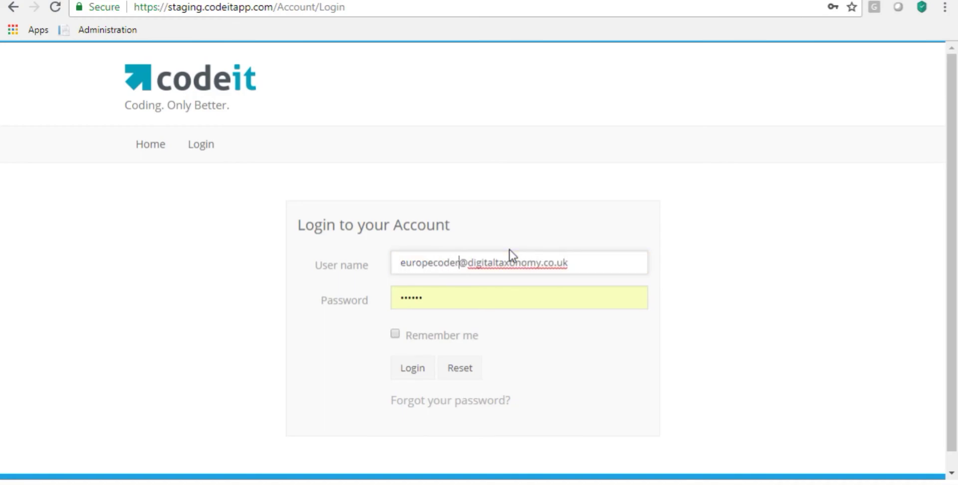
{"action": "left_click", "coordinate": [411, 368]}
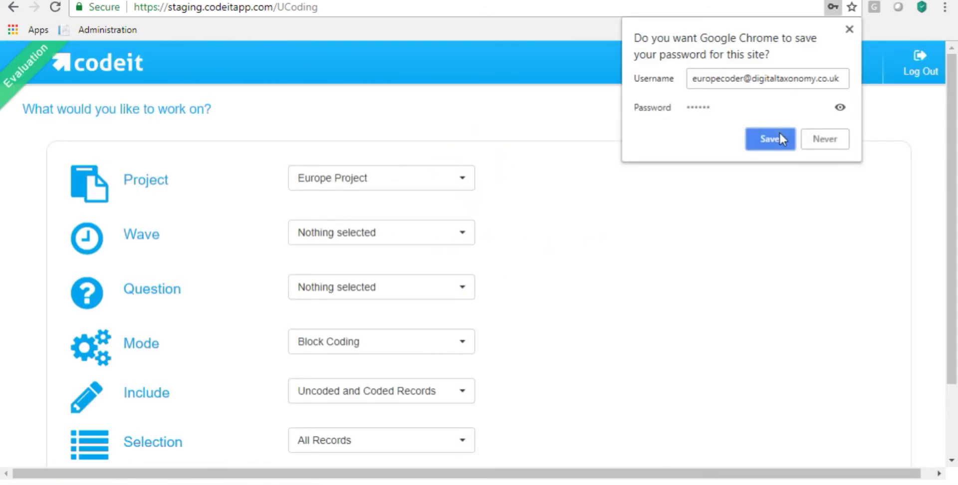
- Save the coder's password in Chrome, confirm Europe Project in the Project list, and log out
{"action": "left_click", "coordinate": [780, 132]}
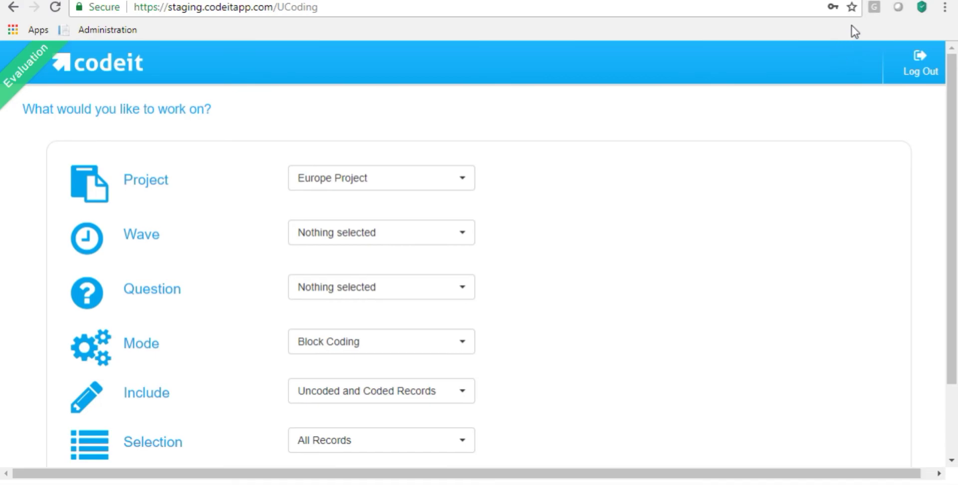
{"action": "left_click", "coordinate": [455, 176]}
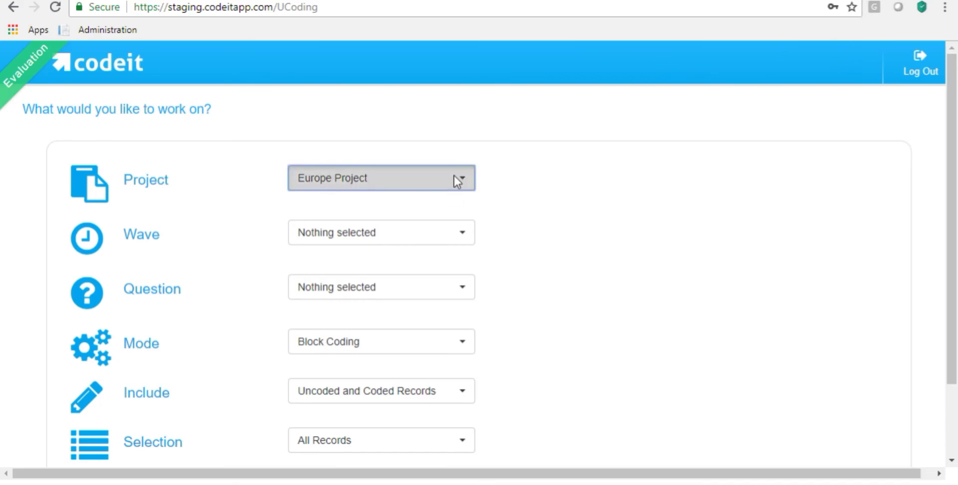
{"action": "left_click", "coordinate": [454, 180]}
{"action": "left_click", "coordinate": [465, 180]}
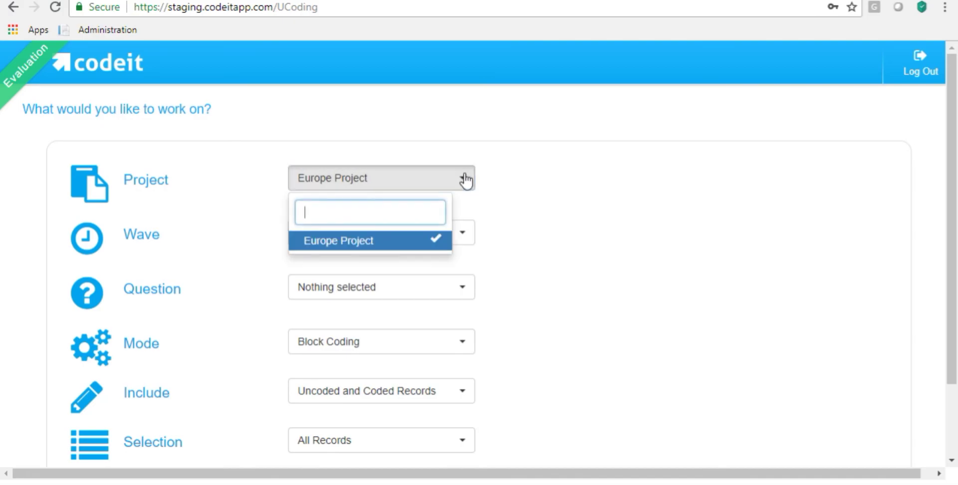
{"action": "left_click", "coordinate": [484, 147]}
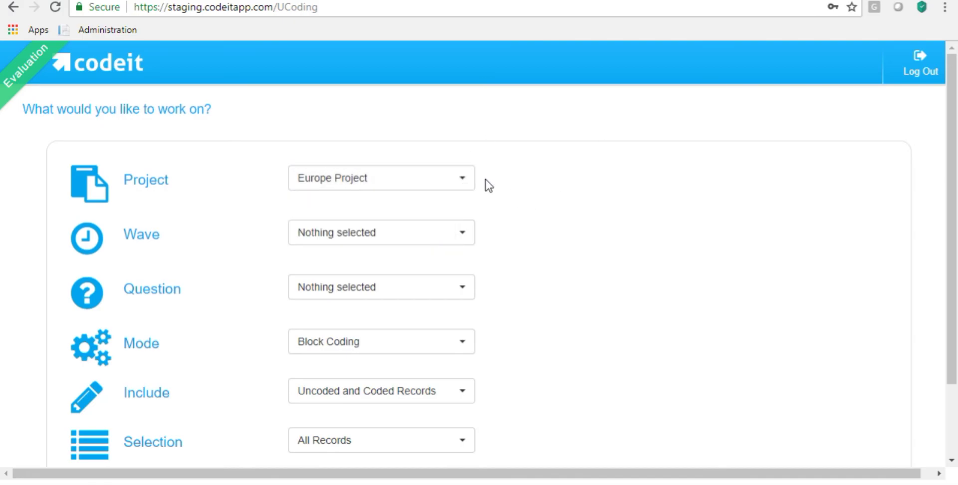
{"action": "left_click", "coordinate": [913, 72]}
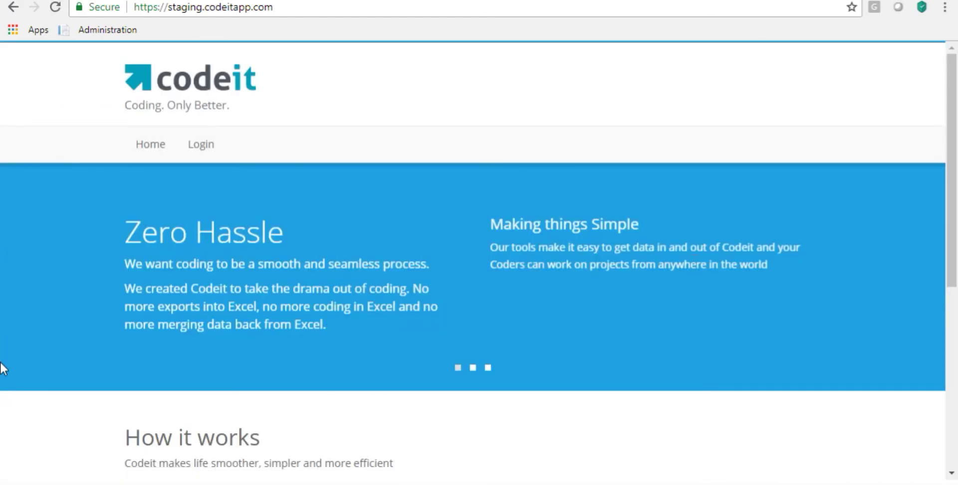